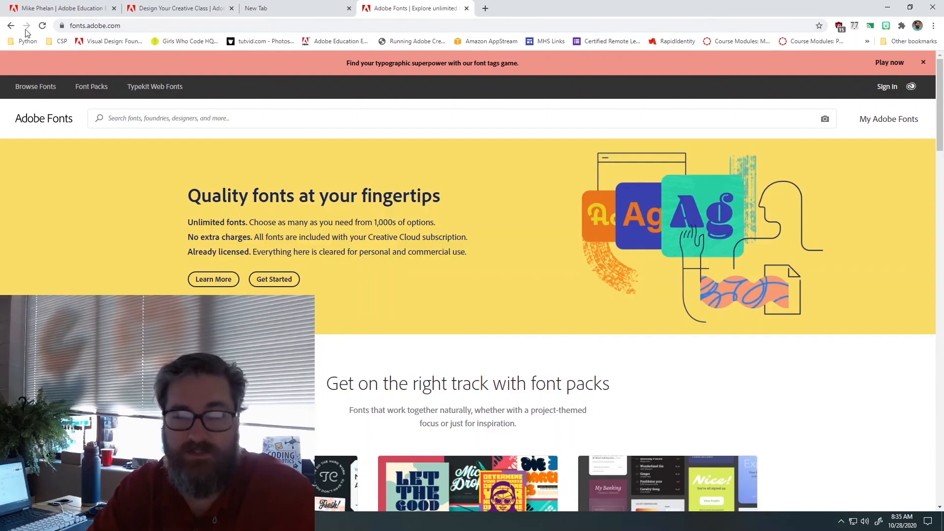
Step: Sign in to Adobe Fonts with the Enterprise ID school account and open the font packs collection
{"action": "left_click", "coordinate": [888, 88]}
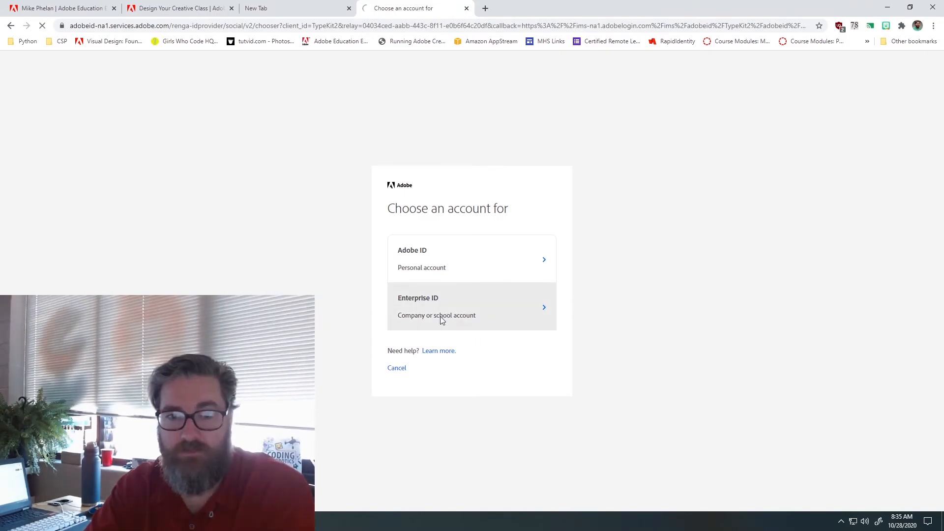
{"action": "left_click", "coordinate": [441, 317]}
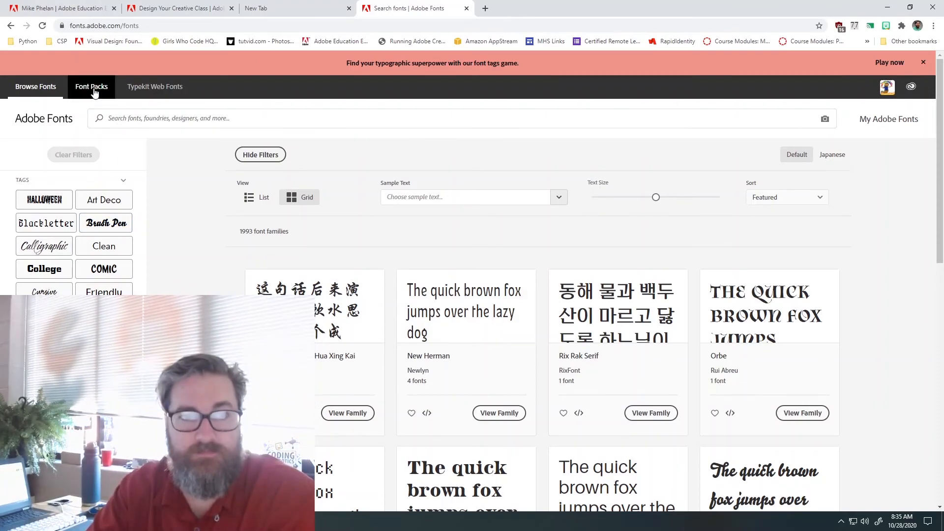
{"action": "left_click", "coordinate": [93, 91]}
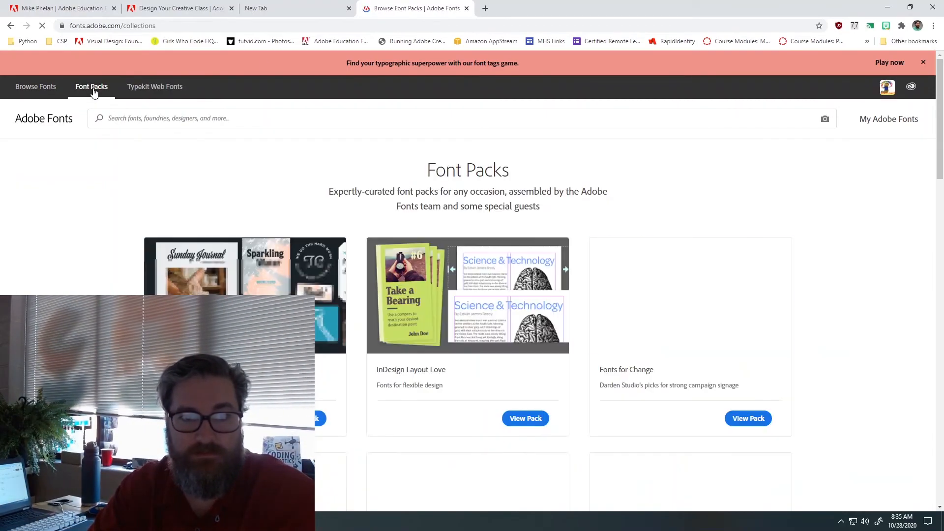
Step: Search Adobe Fonts for "monster" and open the Monster Pack from the font pack results
{"action": "left_click", "coordinate": [144, 119]}
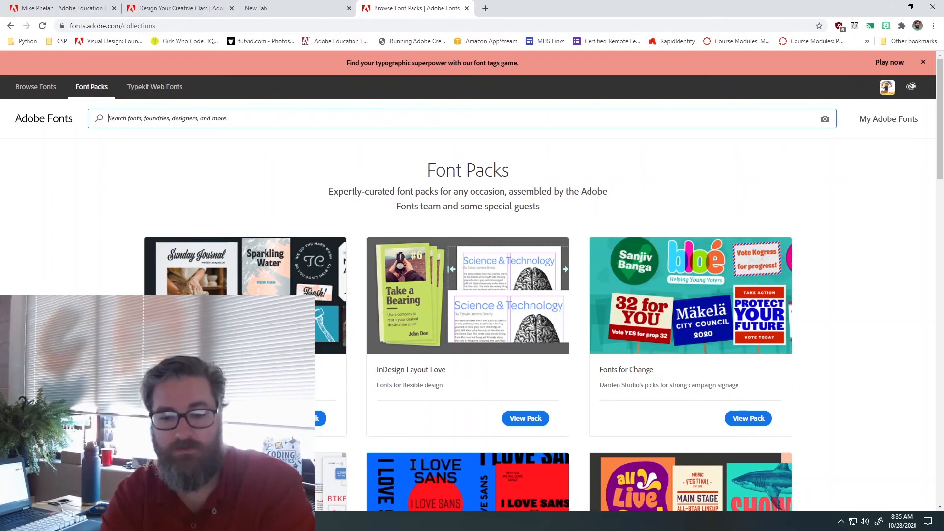
{"action": "type", "text": "monster"}
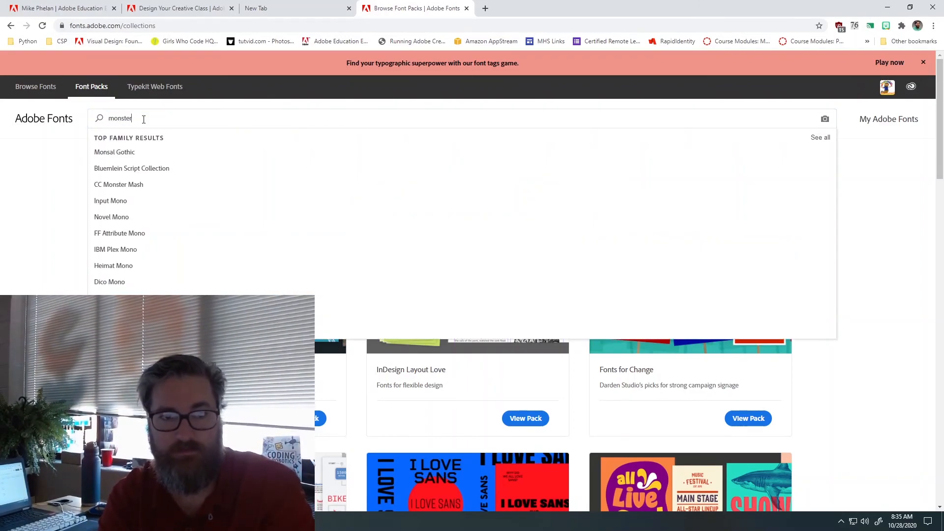
{"action": "key", "text": "Return"}
{"action": "scroll", "coordinate": [280, 256], "scroll_direction": "down", "scroll_amount": 6}
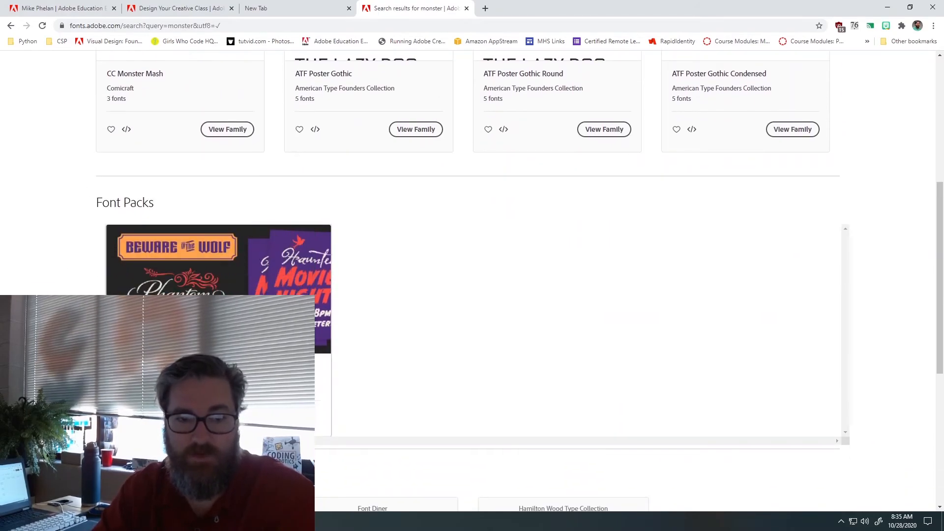
{"action": "left_click", "coordinate": [295, 419]}
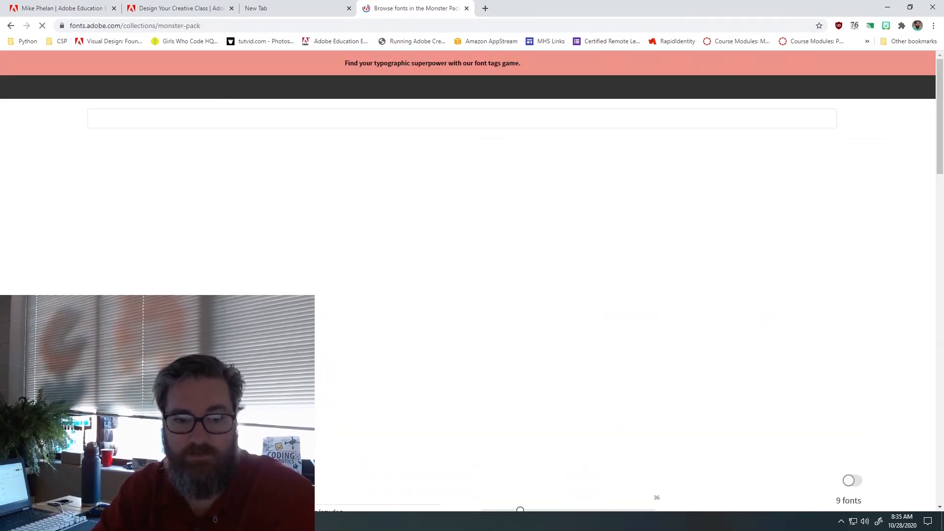
Step: Activate all fonts in the Monster Pack for 180 days
{"action": "scroll", "coordinate": [365, 292], "scroll_direction": "down", "scroll_amount": 6}
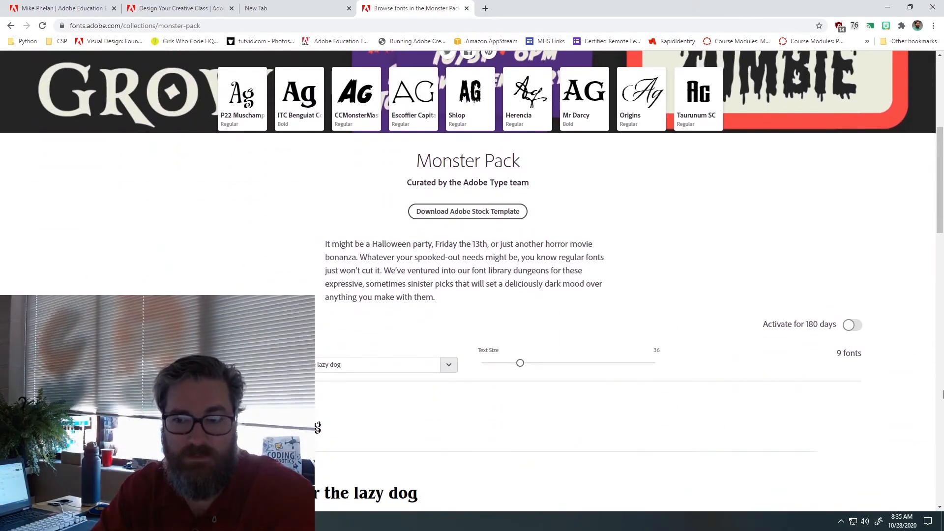
{"action": "left_click", "coordinate": [850, 325]}
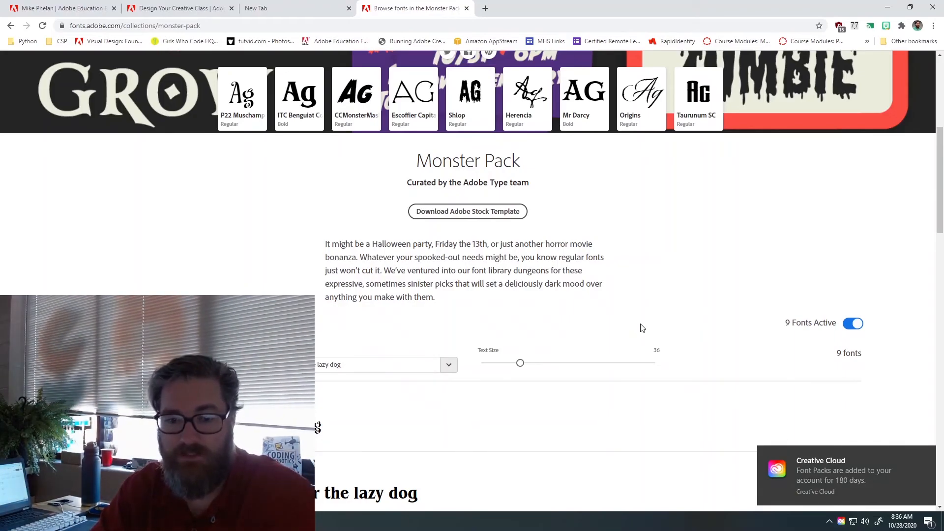
{"action": "scroll", "coordinate": [640, 325], "scroll_direction": "up", "scroll_amount": 3}
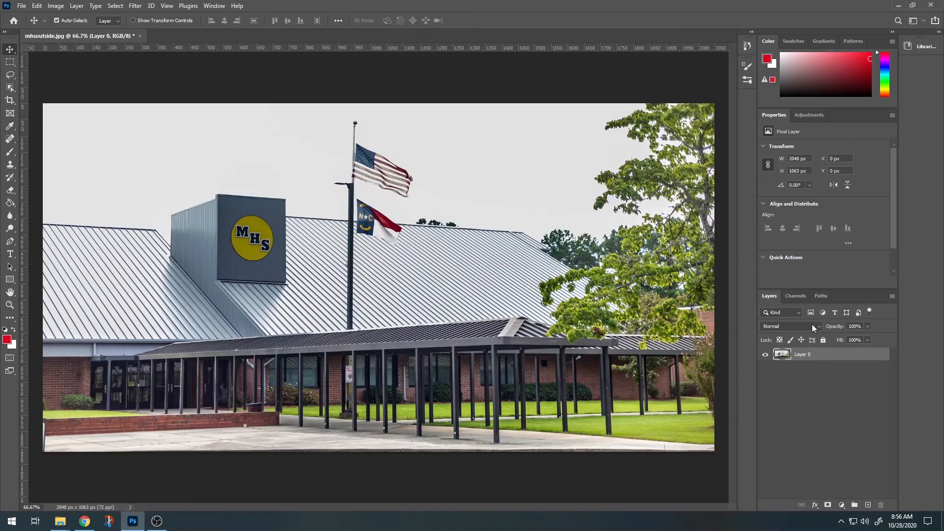
Step: In Photoshop, make the Layers panel slightly taller, and expand and collapse the Libraries panel
{"action": "mouse_move", "coordinate": [849, 290]}
{"action": "left_mouse_down"}
{"action": "mouse_move", "coordinate": [849, 268]}
{"action": "mouse_move", "coordinate": [849, 286]}
{"action": "left_mouse_up"}
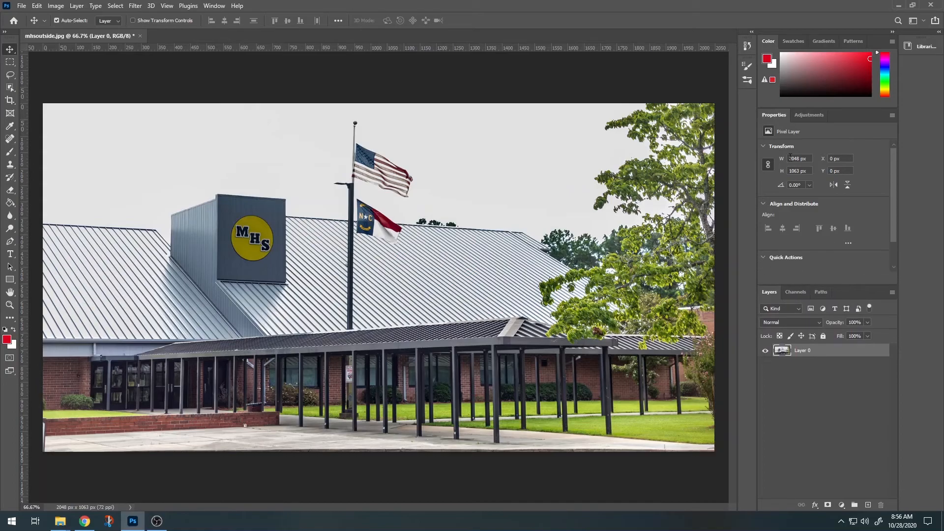
{"action": "left_click", "coordinate": [940, 32]}
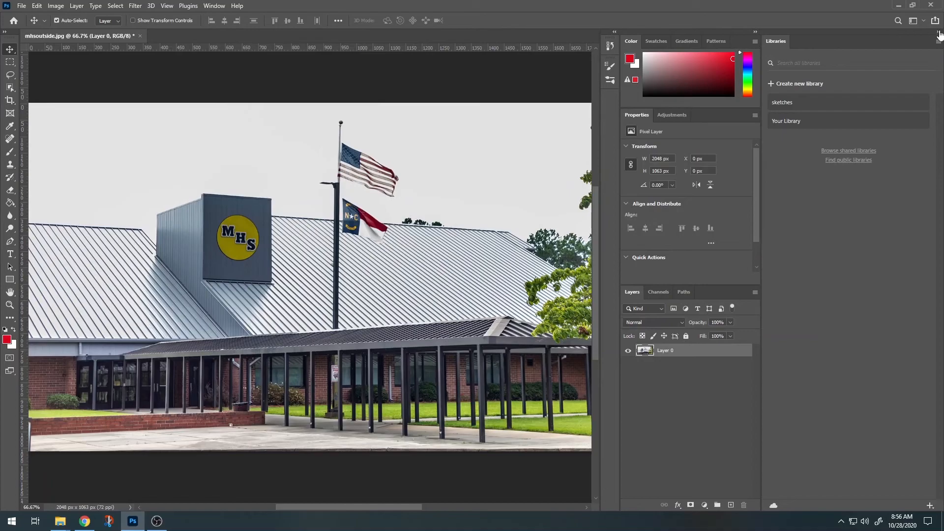
{"action": "left_click", "coordinate": [938, 32]}
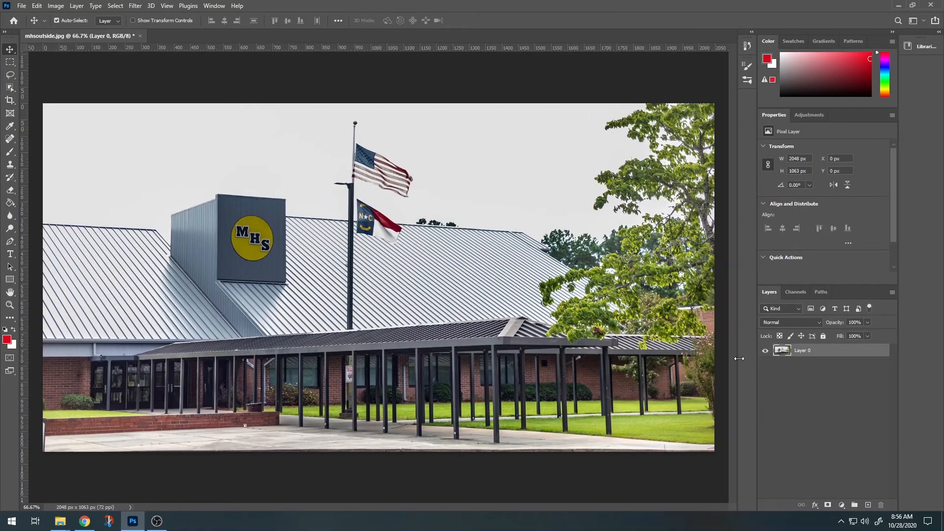
Step: Hide the Layers panel and bring it back into the workspace
{"action": "left_click", "coordinate": [211, 5]}
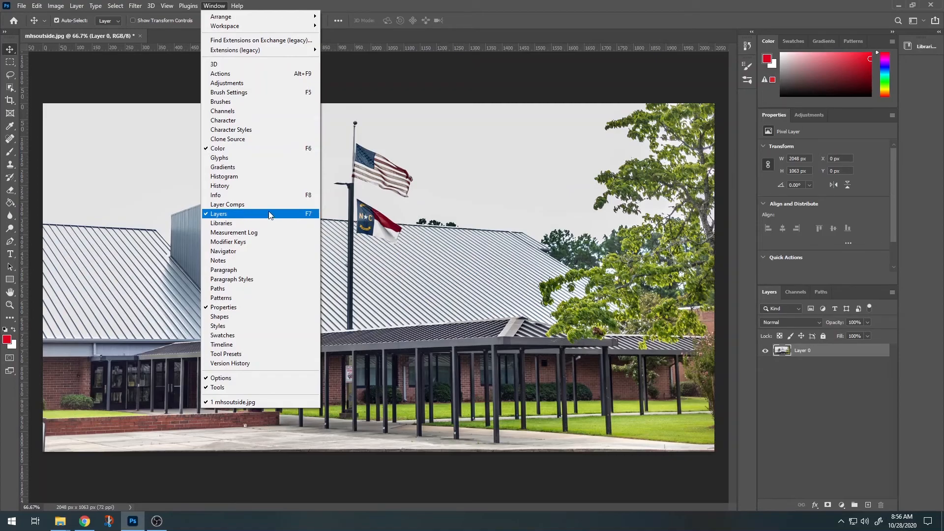
{"action": "left_click", "coordinate": [230, 217]}
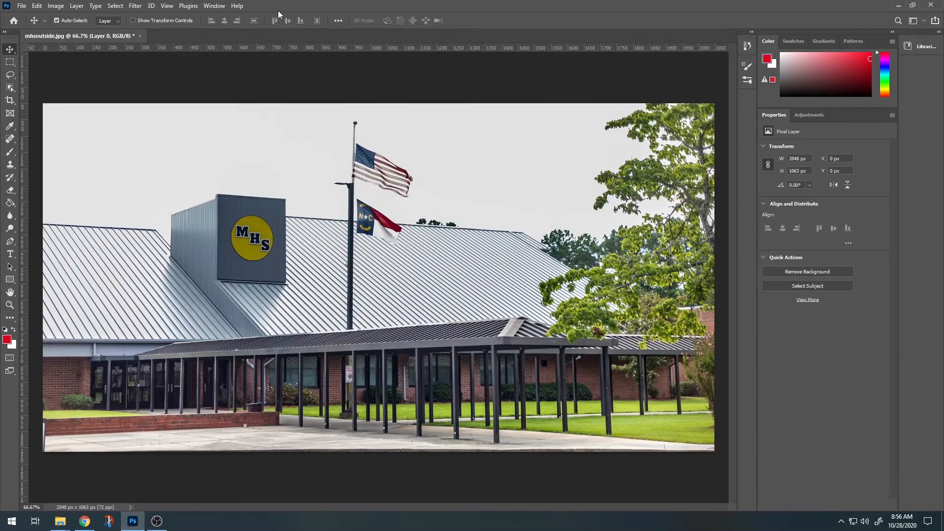
{"action": "left_click", "coordinate": [214, 5]}
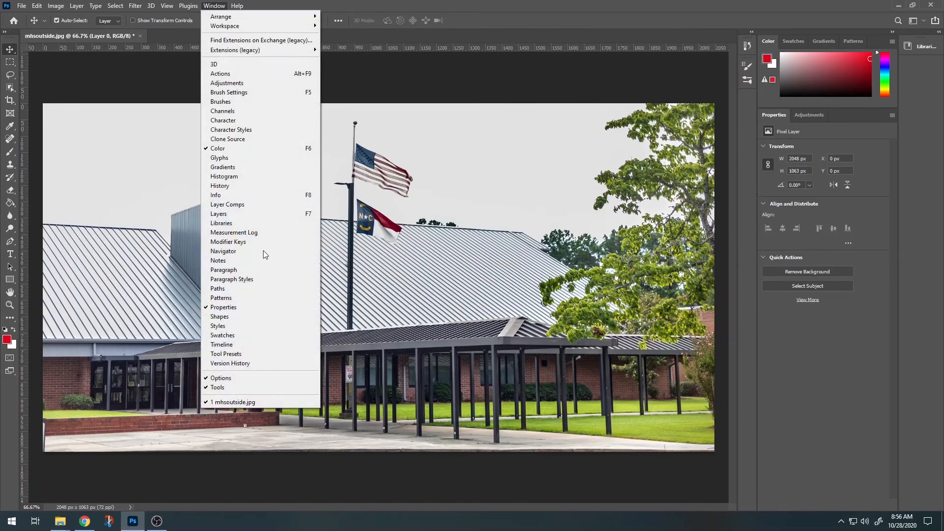
{"action": "left_click", "coordinate": [244, 214]}
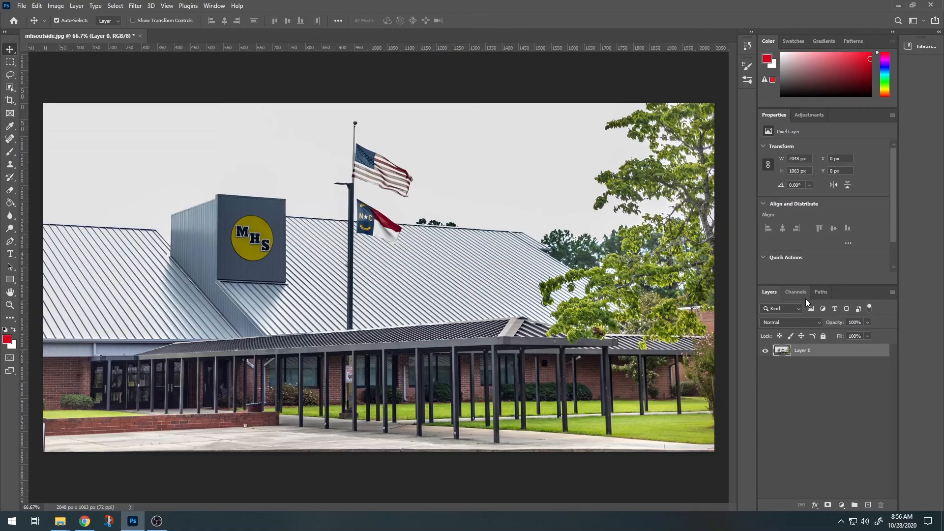
Step: Add a new layer above the photo and set the Horizontal Type tool's font to Another Danger - Demo
{"action": "left_click", "coordinate": [868, 506]}
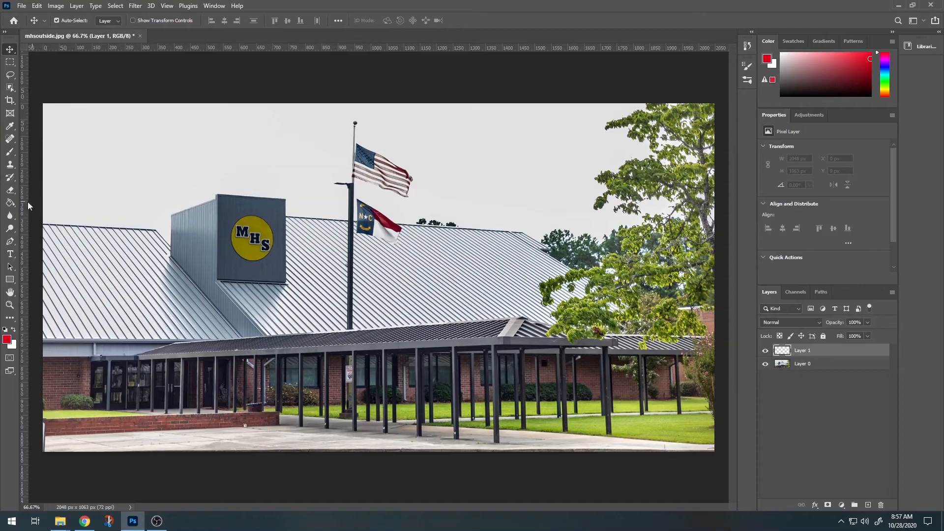
{"action": "left_click", "coordinate": [14, 258]}
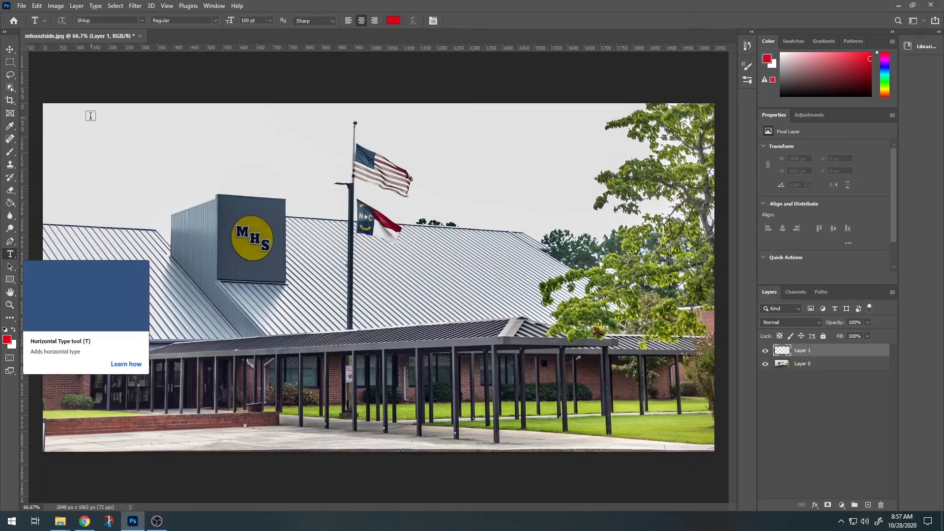
{"action": "left_click", "coordinate": [143, 20]}
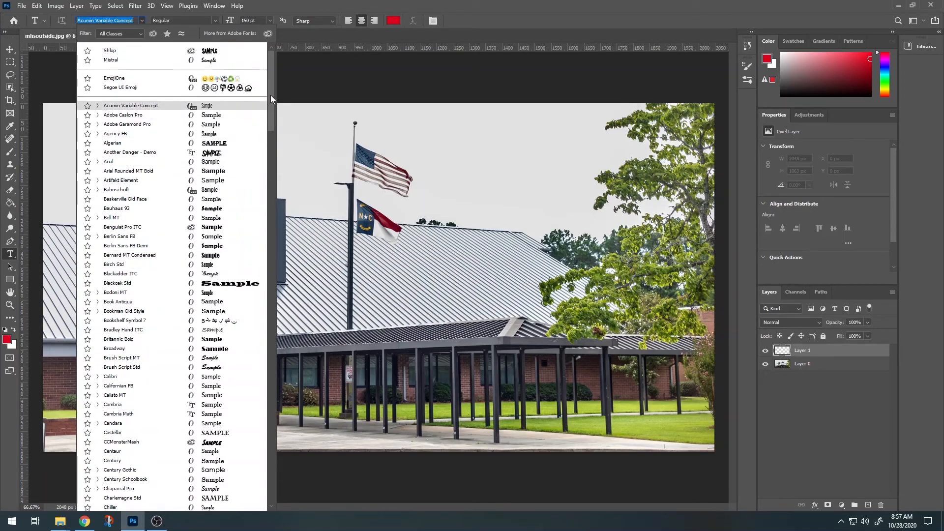
{"action": "left_click", "coordinate": [137, 153]}
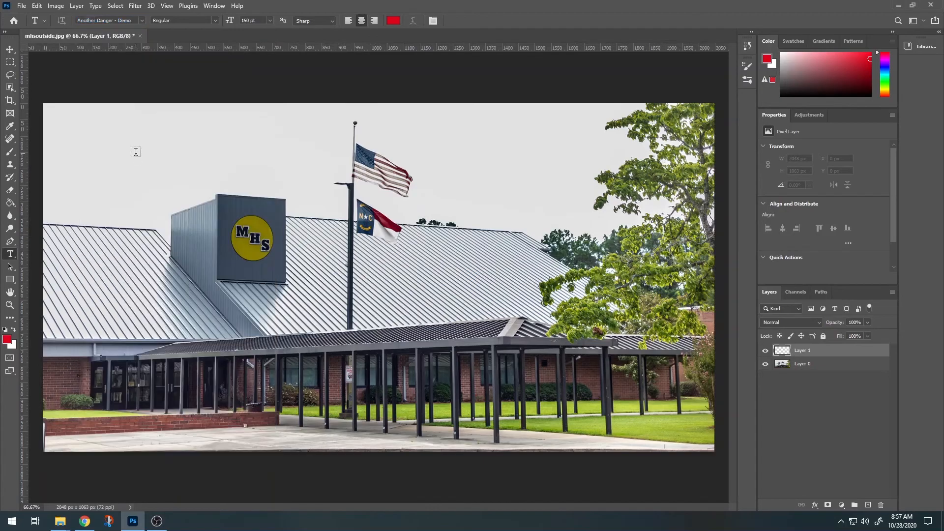
Step: Look through the installed fonts for the Monster Pack fonts and set the type font to Shlop
{"action": "left_click", "coordinate": [140, 22]}
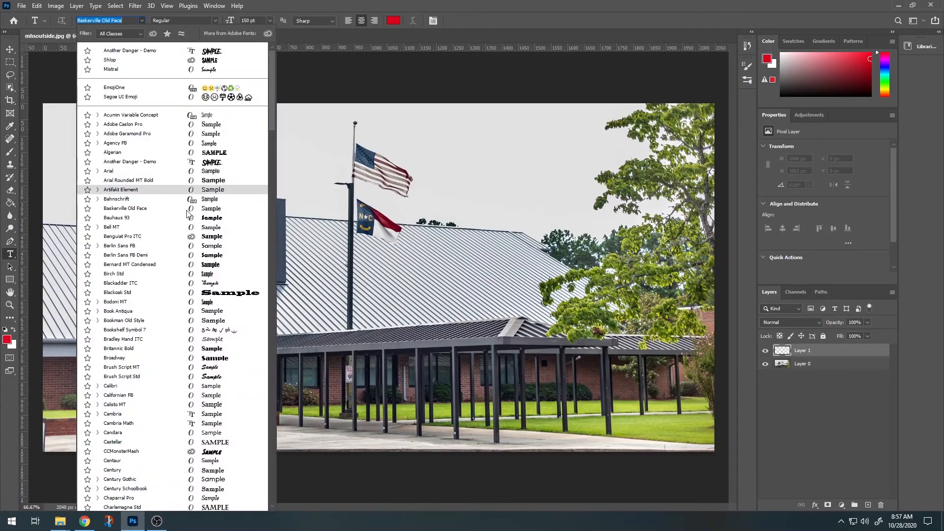
{"action": "left_click_drag", "start_coordinate": [273, 68], "coordinate": [265, 362]}
{"action": "scroll", "coordinate": [264, 358], "scroll_direction": "up", "scroll_amount": 1}
{"action": "scroll", "coordinate": [265, 365], "scroll_direction": "down", "scroll_amount": 2}
{"action": "scroll", "coordinate": [265, 369], "scroll_direction": "down", "scroll_amount": 1}
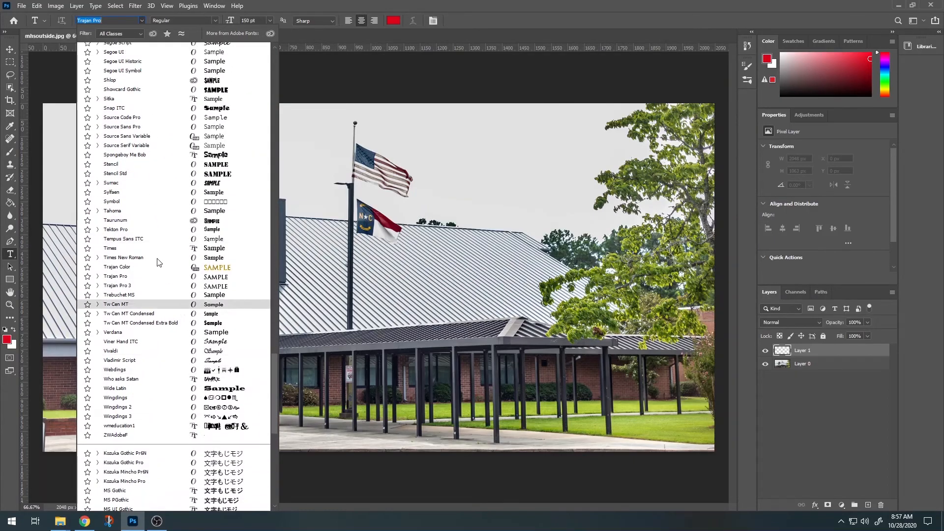
{"action": "scroll", "coordinate": [131, 168], "scroll_direction": "up", "scroll_amount": 1}
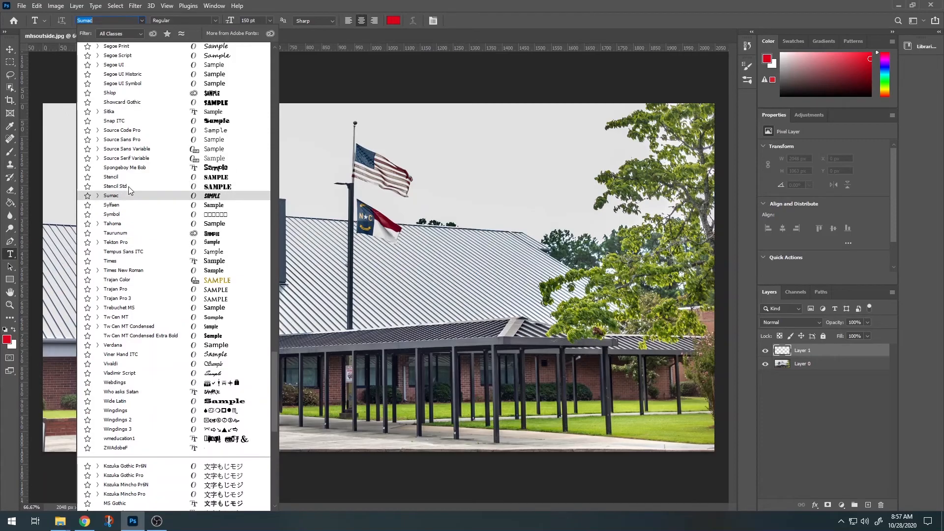
{"action": "scroll", "coordinate": [130, 132], "scroll_direction": "up", "scroll_amount": 2}
{"action": "scroll", "coordinate": [131, 133], "scroll_direction": "up", "scroll_amount": 3}
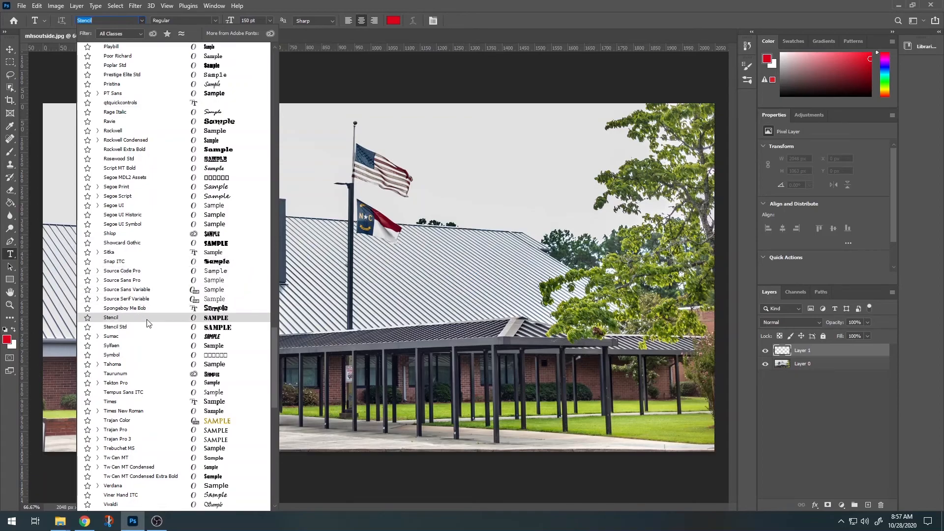
{"action": "type", "text": "sh"}
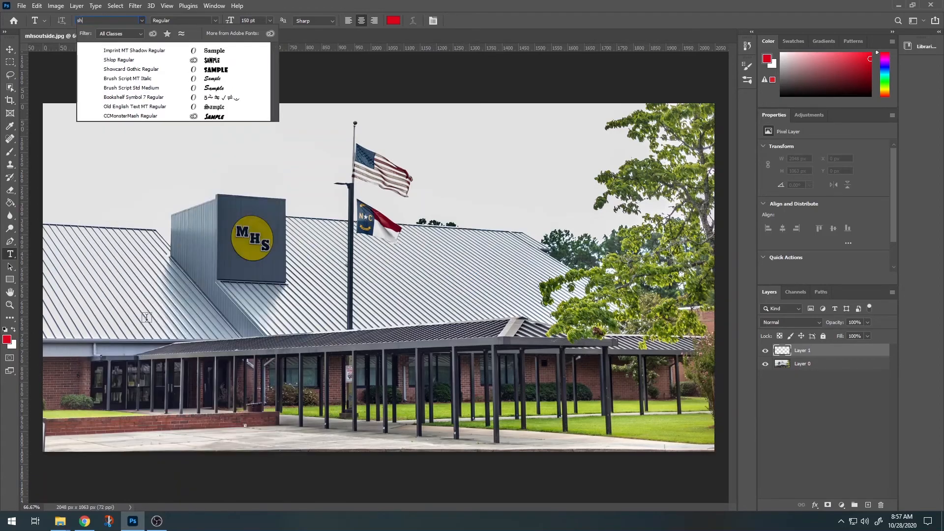
{"action": "left_click", "coordinate": [136, 60]}
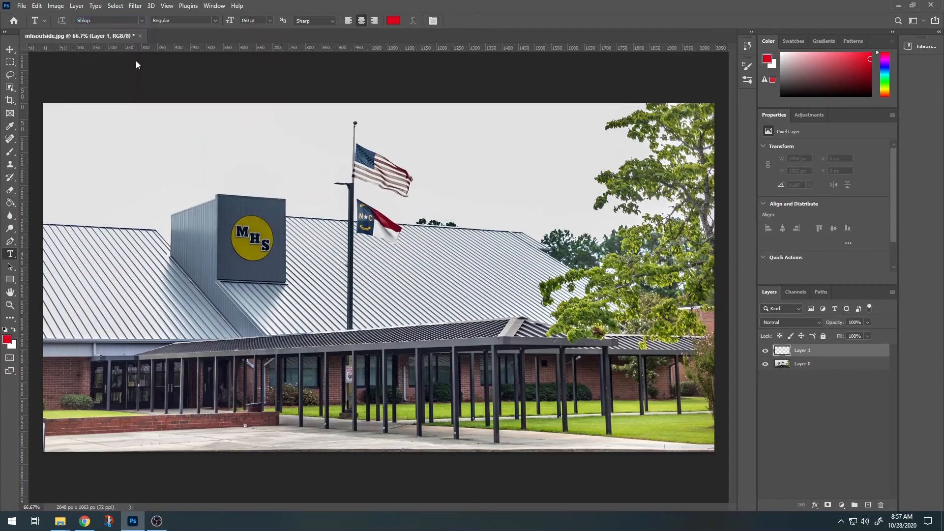
Step: Add the title "Manteo High School" at 150 pt in a text box about 1133 by 426 px over the sky
{"action": "left_click", "coordinate": [273, 21]}
{"action": "left_click", "coordinate": [261, 151]}
{"action": "left_click", "coordinate": [271, 21]}
{"action": "left_click", "coordinate": [262, 29]}
{"action": "left_click_drag", "start_coordinate": [90, 116], "coordinate": [461, 256]}
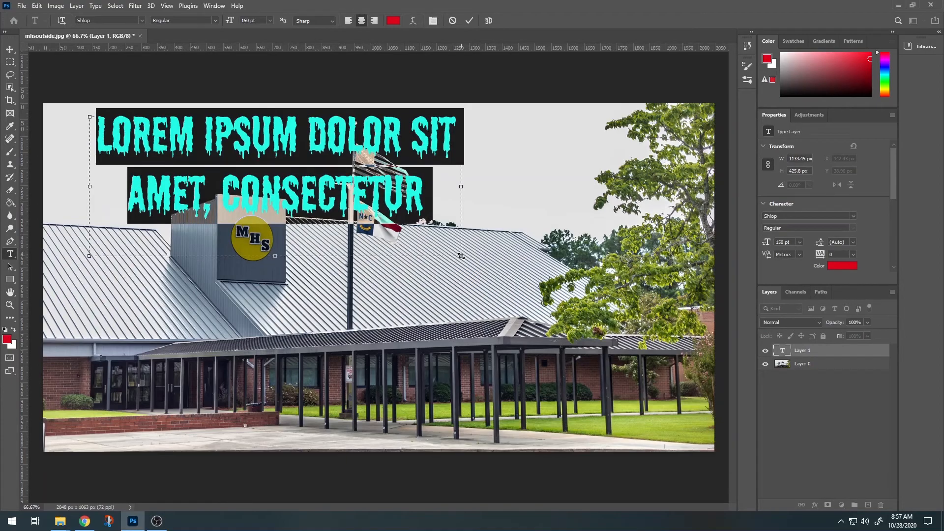
{"action": "type", "text": "MANTEO HIGH SCHOOLK"}
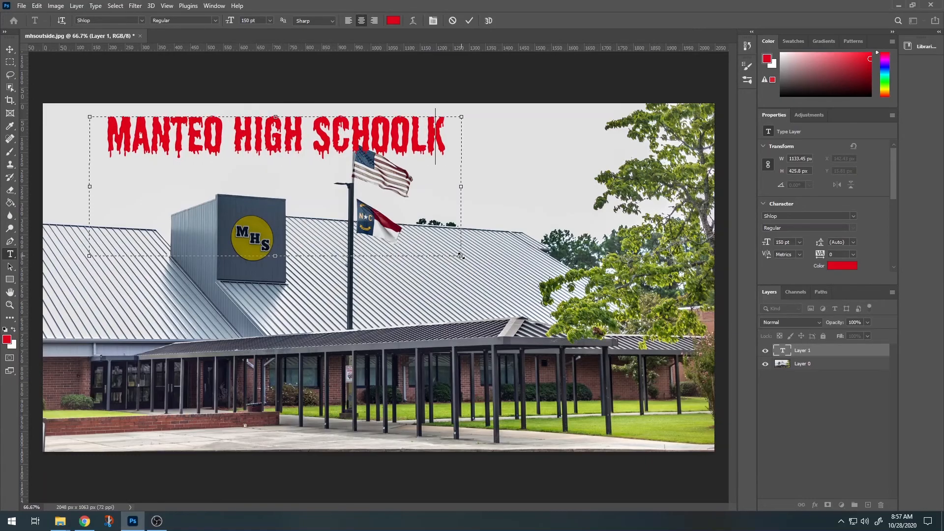
{"action": "key", "text": "BackSpace"}
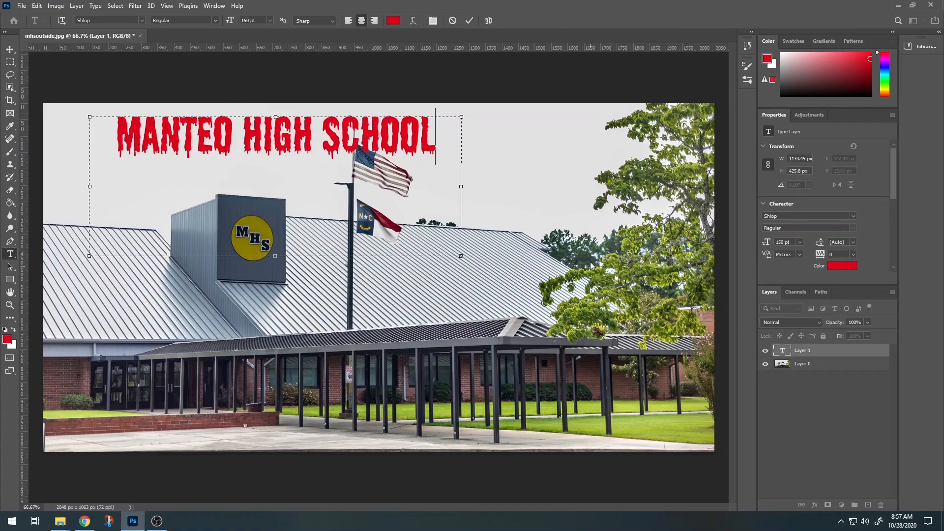
{"action": "left_click", "coordinate": [469, 20]}
Step: Move the title text closer to the photo's upper-left corner
{"action": "key", "text": "v"}
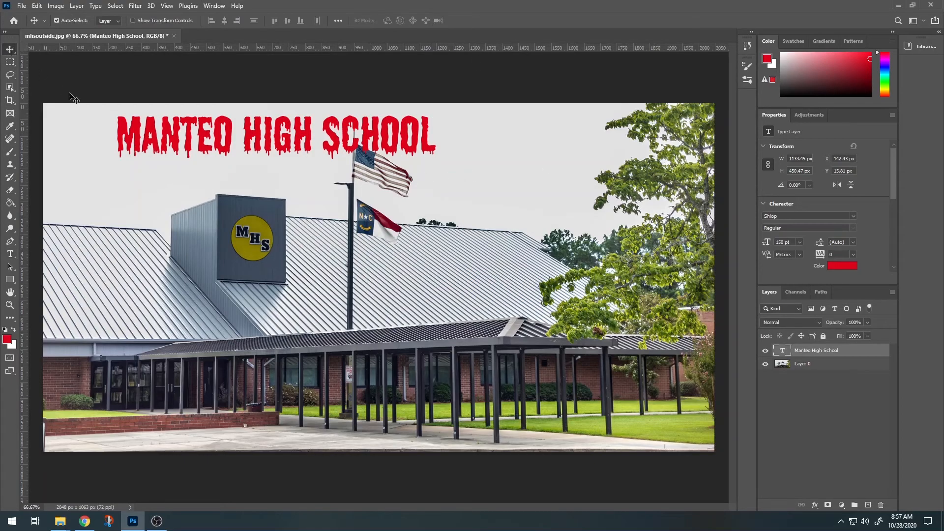
{"action": "left_click_drag", "start_coordinate": [198, 128], "coordinate": [147, 128]}
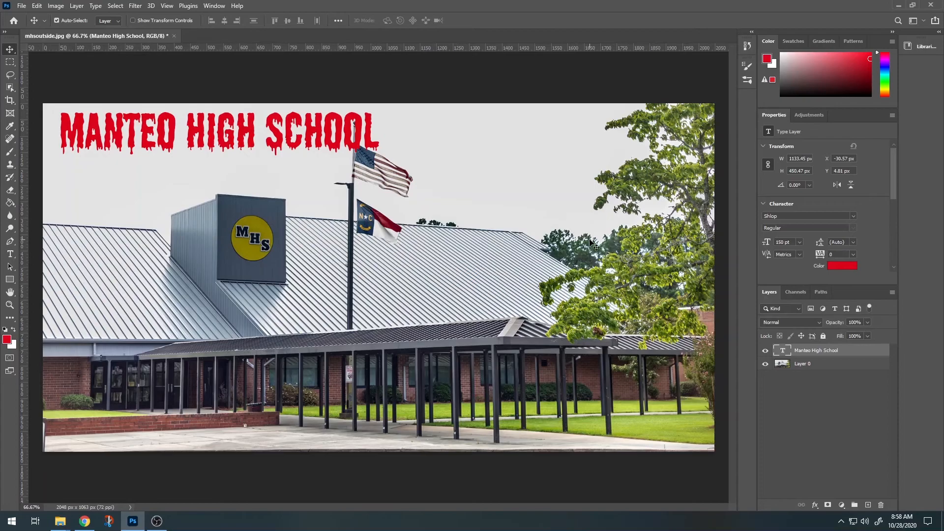
Step: Add a Color Lookup adjustment above the photo layer with the NightFromDay.CUBE 3D LUT and set its blend mode to Soft Light
{"action": "left_click", "coordinate": [824, 367]}
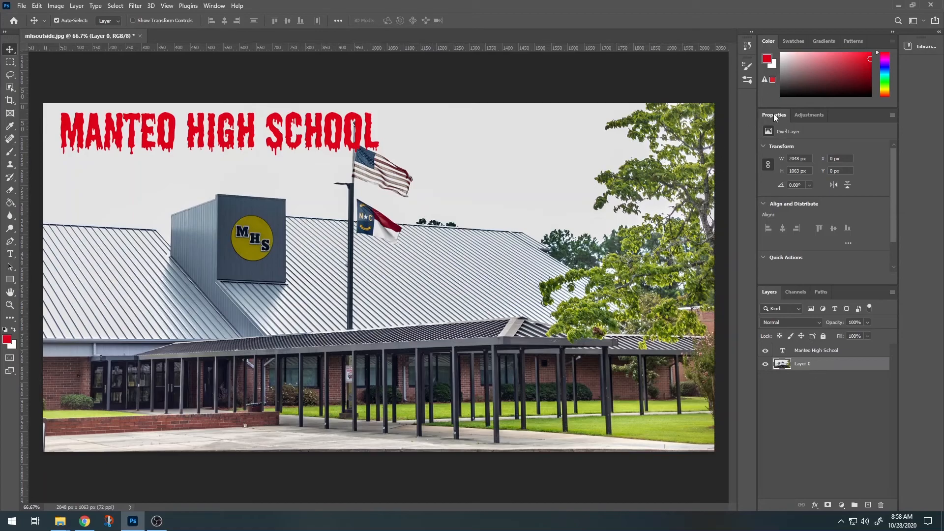
{"action": "left_click", "coordinate": [798, 115]}
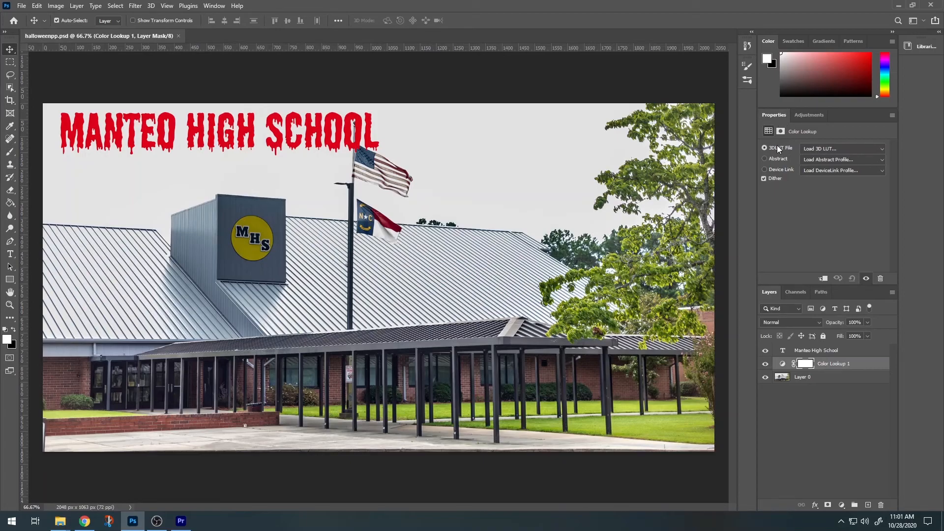
{"action": "left_click", "coordinate": [878, 149]}
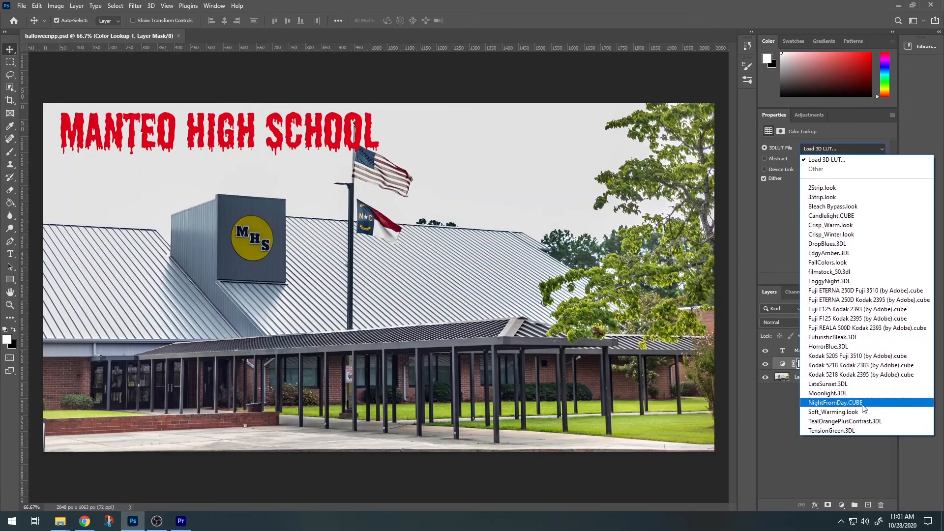
{"action": "left_click", "coordinate": [841, 403]}
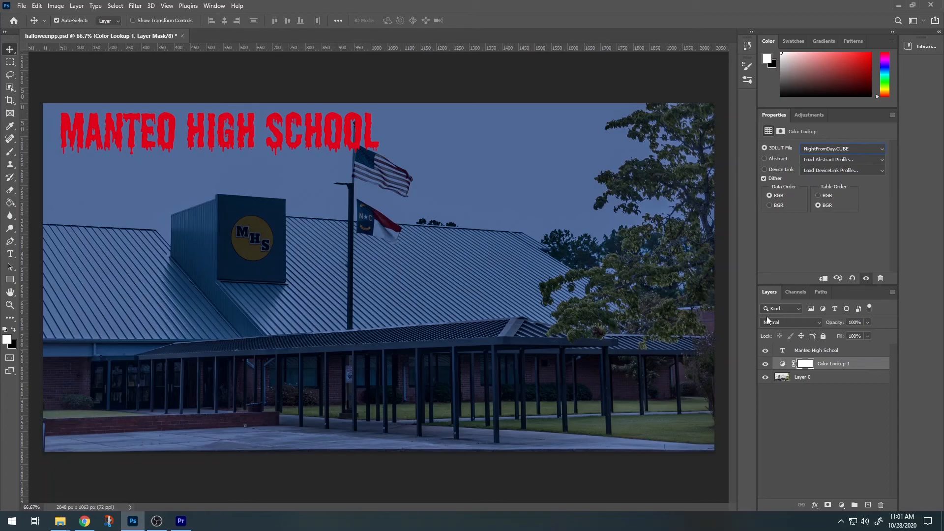
{"action": "left_click", "coordinate": [819, 323]}
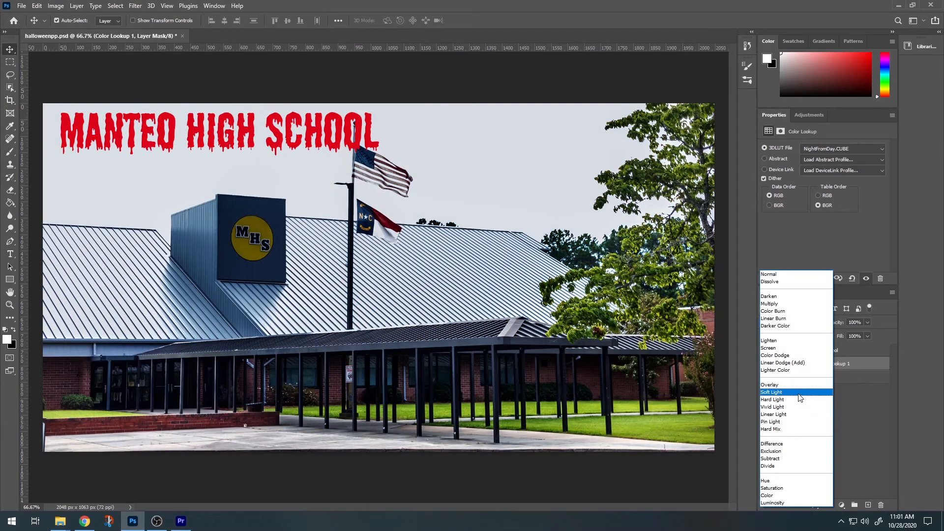
{"action": "left_click", "coordinate": [798, 393]}
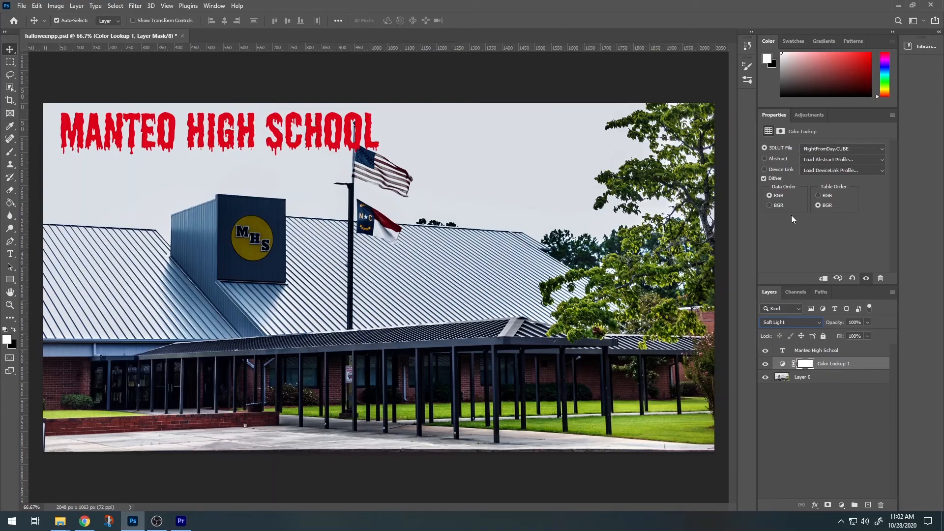
Step: Add a Gradient Map adjustment above the Color Lookup layer and open its gradient for editing
{"action": "left_click", "coordinate": [818, 117]}
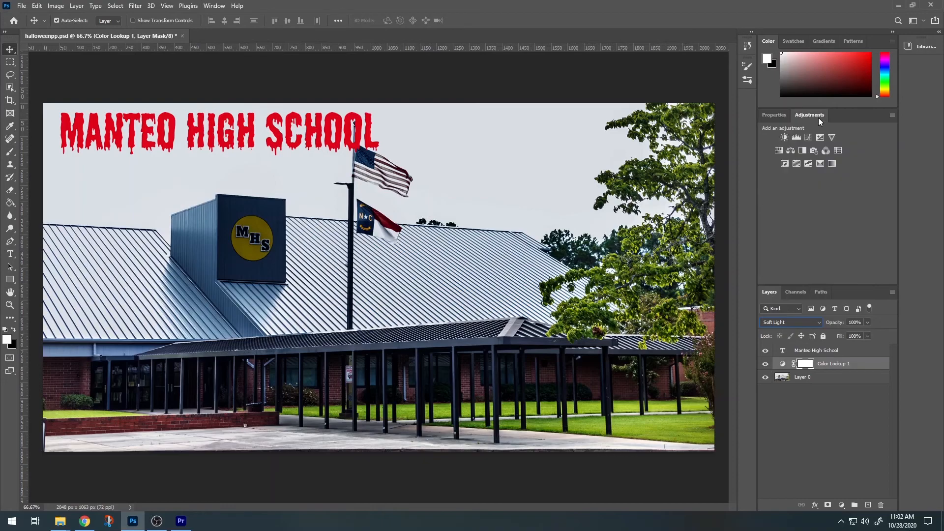
{"action": "left_click", "coordinate": [832, 164]}
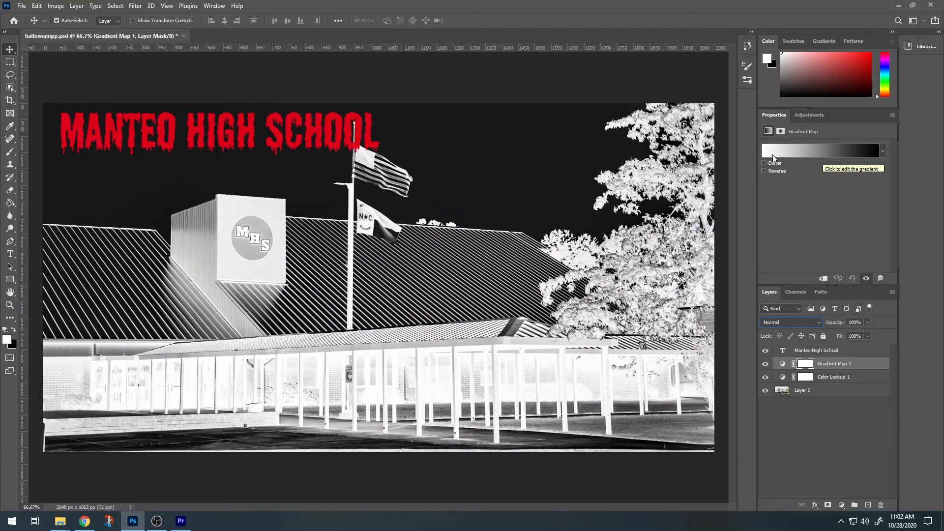
{"action": "left_click", "coordinate": [809, 152]}
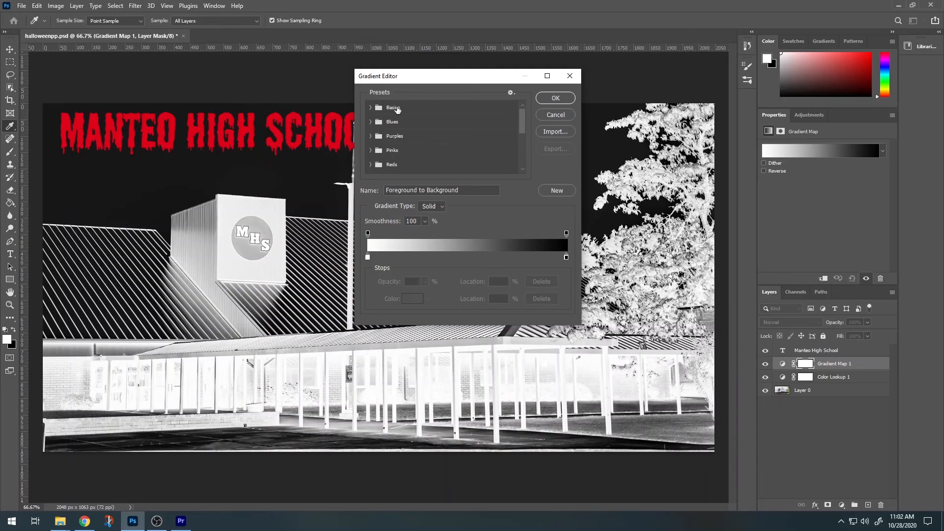
Step: Try several gradient presets from the Blues group and choose Blue_01 as the base gradient
{"action": "left_click", "coordinate": [376, 122]}
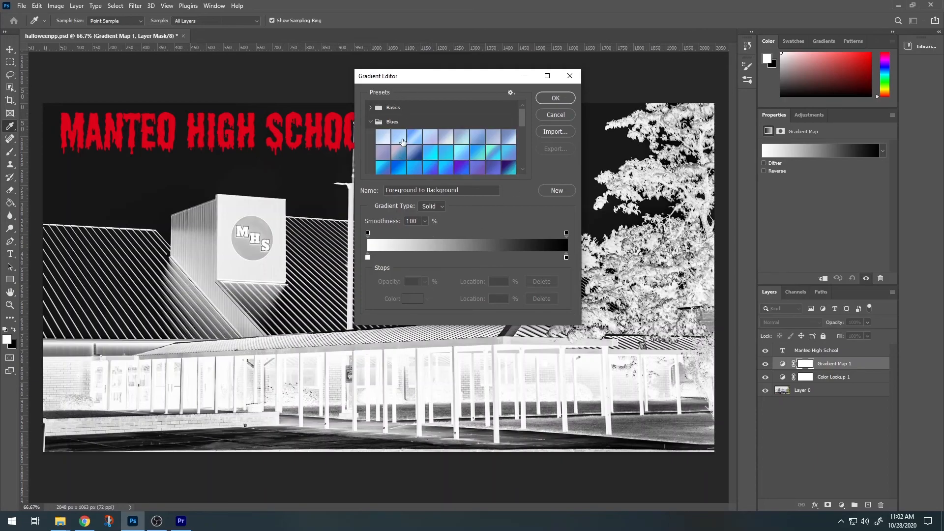
{"action": "left_click", "coordinate": [400, 137]}
{"action": "left_click", "coordinate": [431, 153]}
{"action": "left_click", "coordinate": [432, 167]}
{"action": "left_click", "coordinate": [463, 170]}
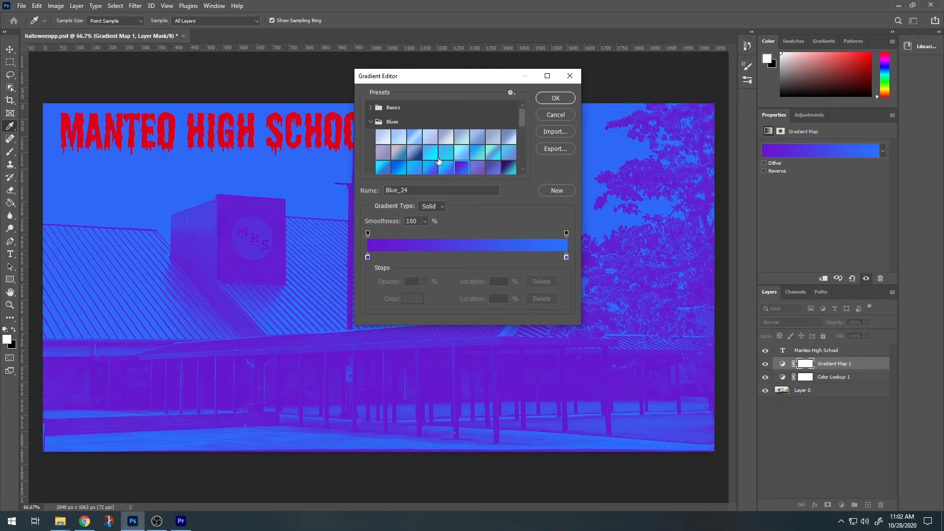
{"action": "left_click", "coordinate": [382, 168]}
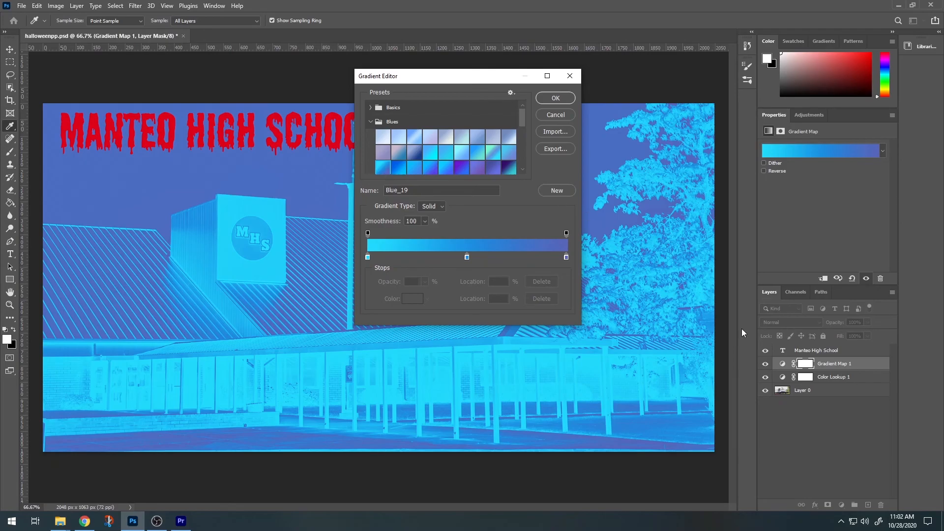
{"action": "mouse_move", "coordinate": [524, 120]}
{"action": "left_mouse_down"}
{"action": "mouse_move", "coordinate": [524, 164]}
{"action": "mouse_move", "coordinate": [524, 108]}
{"action": "left_mouse_up"}
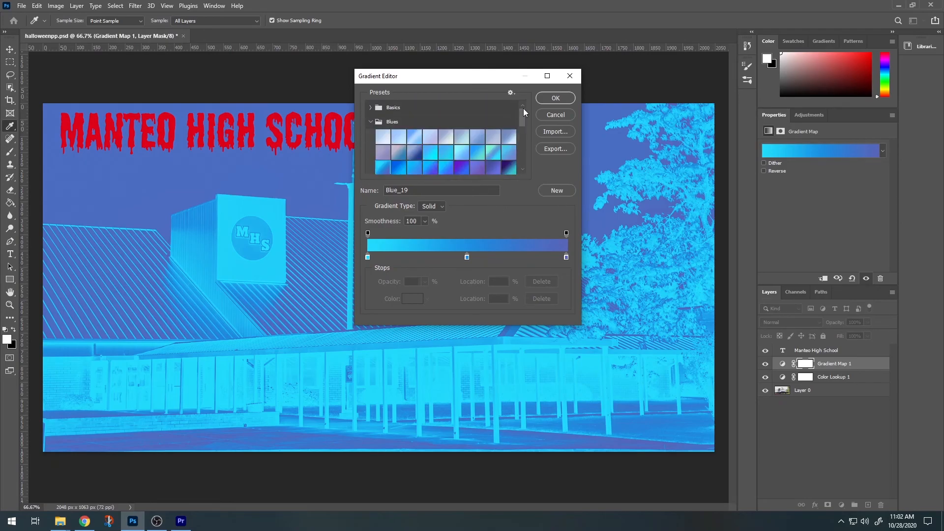
{"action": "left_click", "coordinate": [375, 107]}
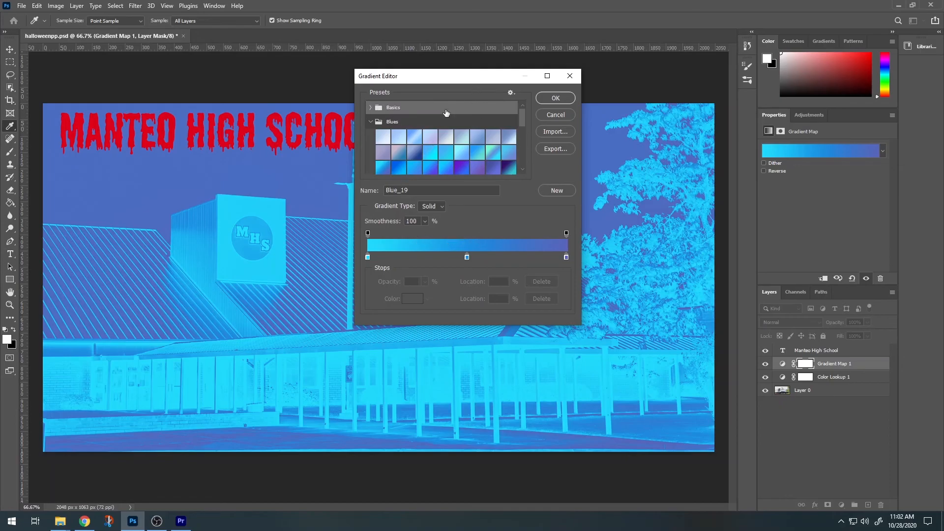
{"action": "left_click", "coordinate": [379, 138]}
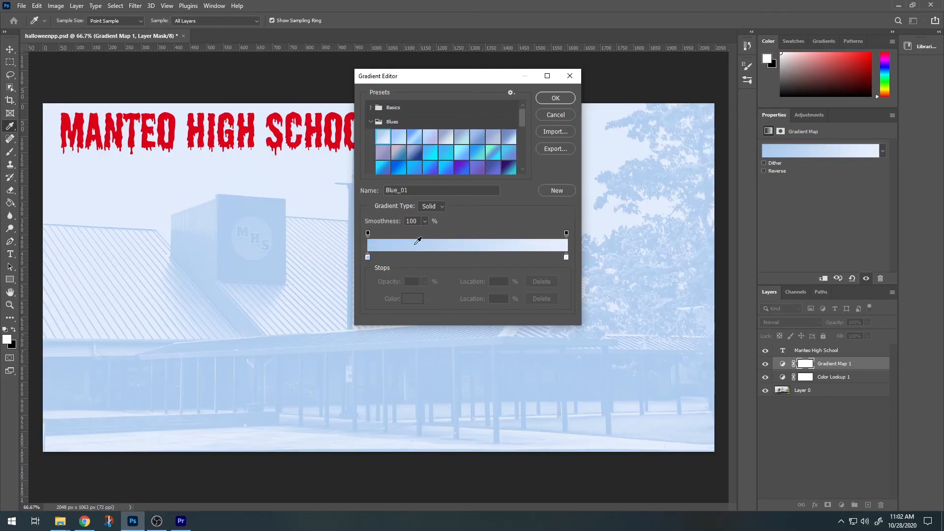
Step: Set the color of the gradient's 0% stop to a near-black navy, about #061322
{"action": "left_click", "coordinate": [368, 257]}
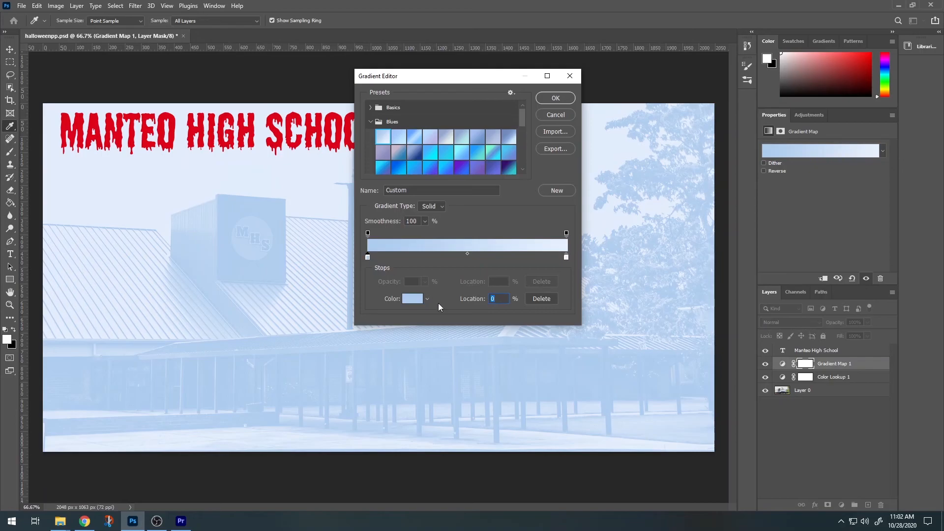
{"action": "left_click", "coordinate": [418, 300]}
{"action": "type", "text": "0d2846"}
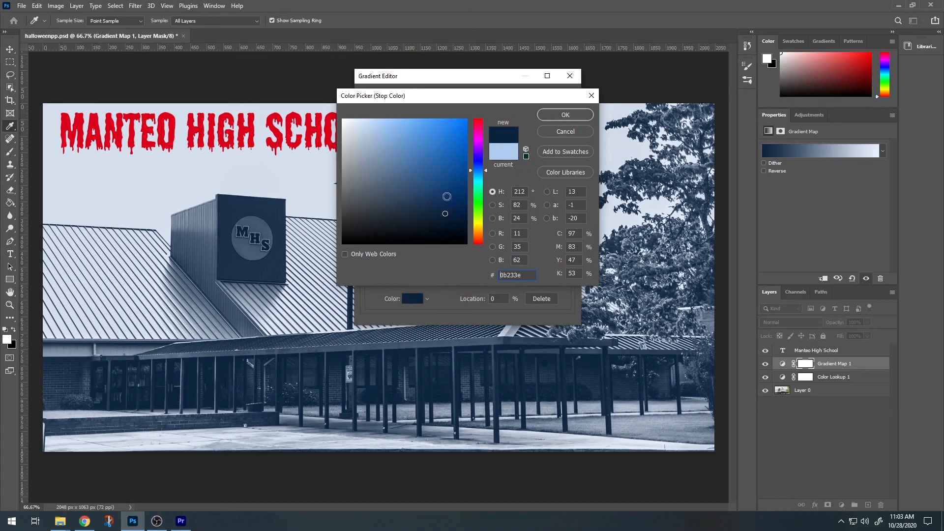
{"action": "left_click", "coordinate": [447, 221]}
{"action": "left_click_drag", "start_coordinate": [447, 220], "coordinate": [444, 227]}
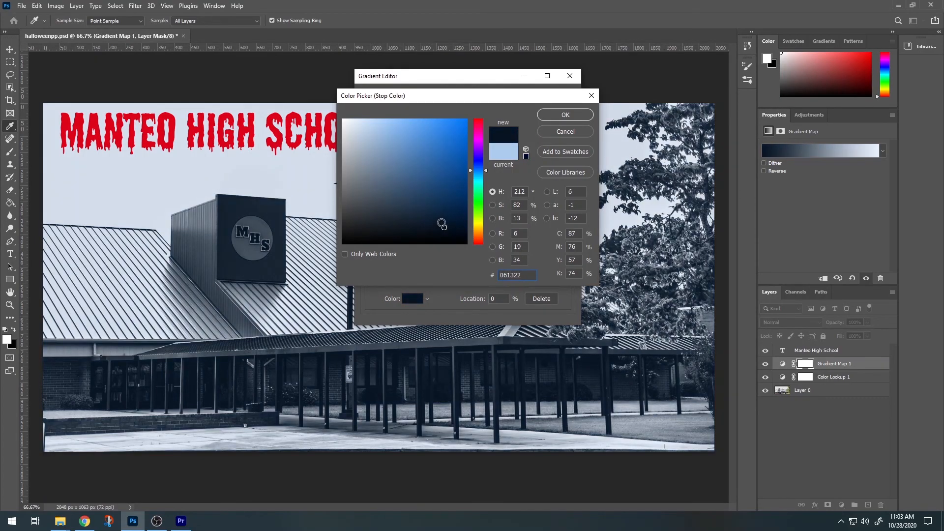
{"action": "left_click", "coordinate": [561, 115]}
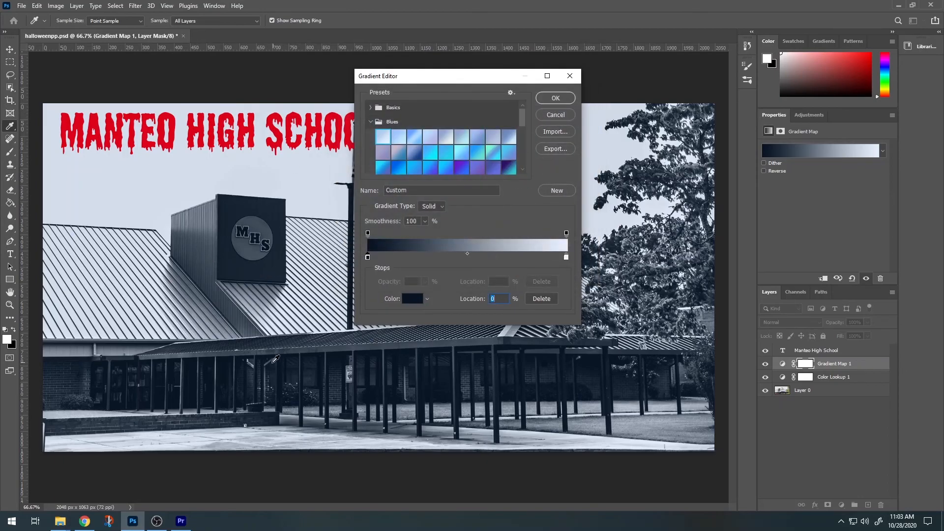
Step: Change the gradient's 100% stop to a bright sky blue and accept the edited gradient
{"action": "left_click", "coordinate": [567, 257]}
{"action": "left_click", "coordinate": [413, 298]}
{"action": "left_click_drag", "start_coordinate": [393, 124], "coordinate": [405, 132]}
{"action": "left_click_drag", "start_coordinate": [481, 172], "coordinate": [483, 177]}
{"action": "left_click_drag", "start_coordinate": [419, 130], "coordinate": [422, 124]}
{"action": "left_click", "coordinate": [566, 114]}
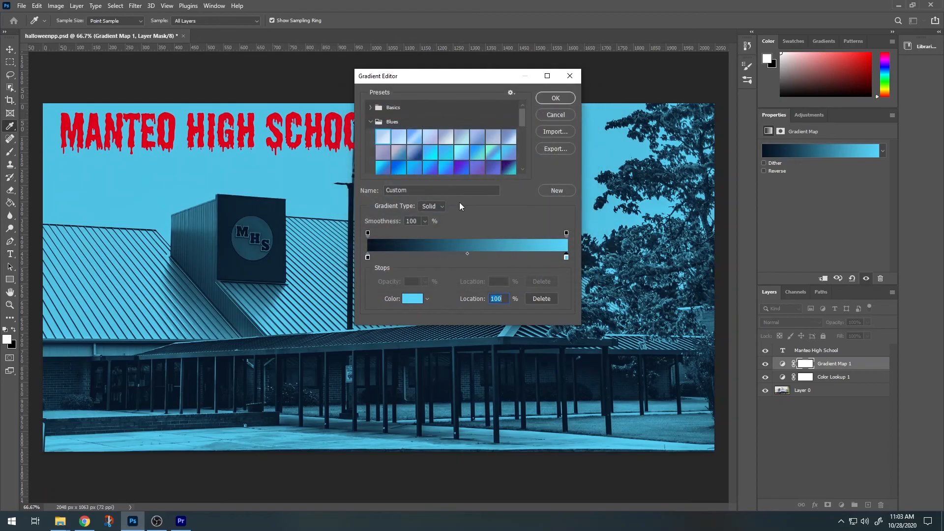
{"action": "left_click", "coordinate": [550, 98]}
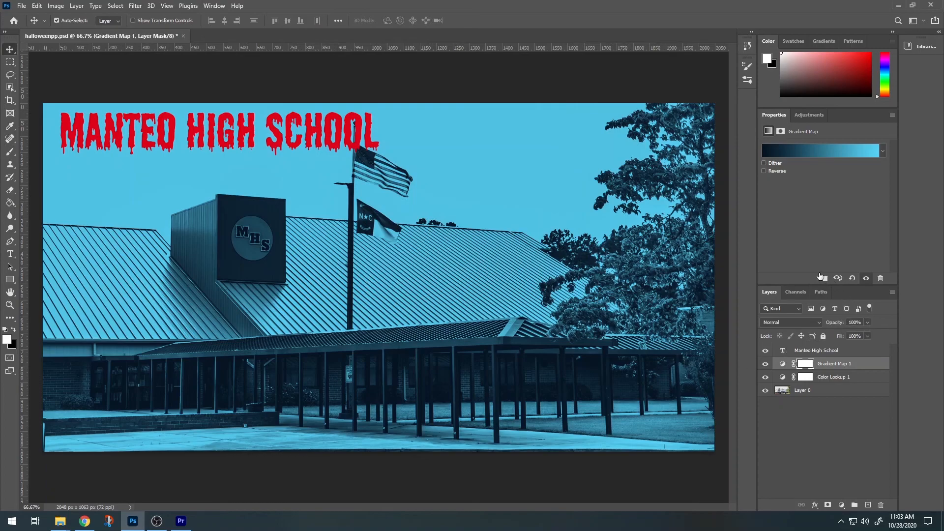
Step: Set the Gradient Map layer's blend mode to Soft Light and compare the photo with each adjustment layer hidden and shown
{"action": "left_click", "coordinate": [817, 322]}
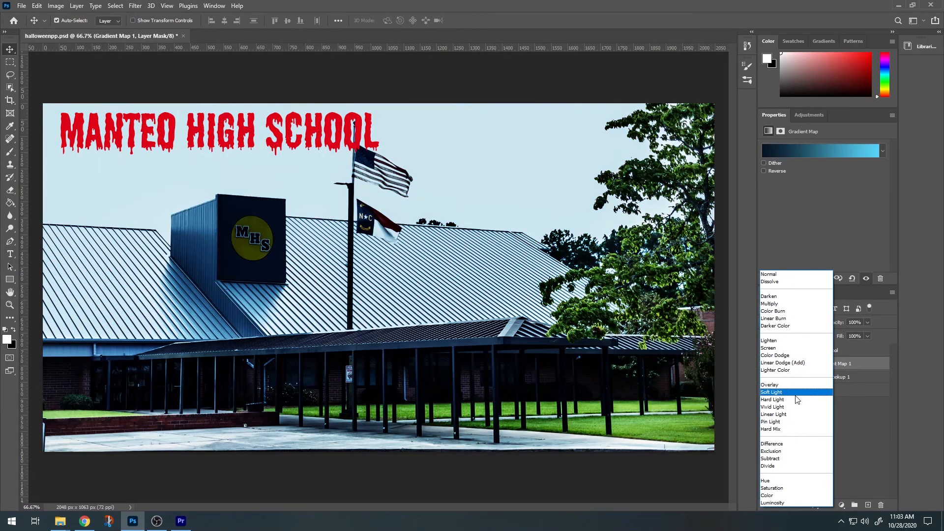
{"action": "left_click", "coordinate": [792, 396]}
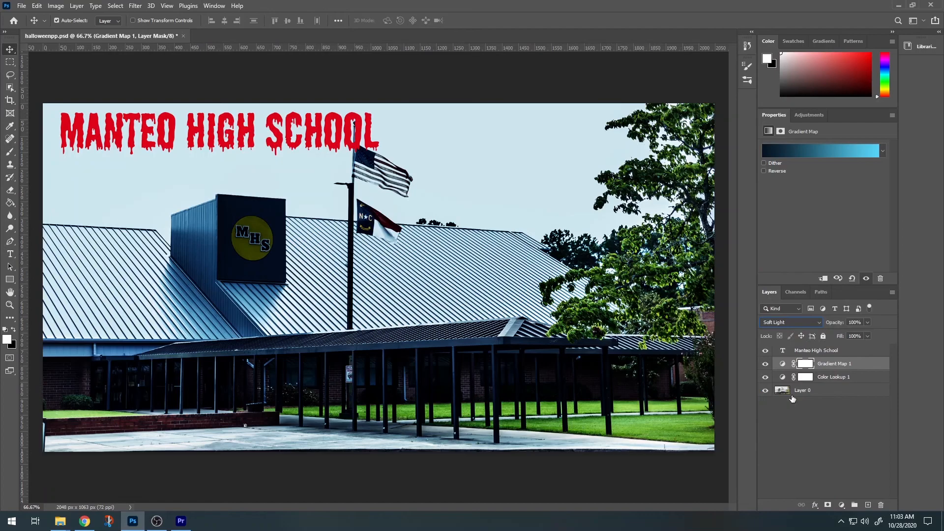
{"action": "left_click", "coordinate": [766, 365]}
{"action": "left_click", "coordinate": [766, 365]}
{"action": "left_click", "coordinate": [766, 378]}
{"action": "left_click", "coordinate": [766, 378]}
Step: Start Sky Replacement on Layer 0 and preview the plain gradient sky from the Blue Skies group
{"action": "left_click", "coordinate": [37, 8]}
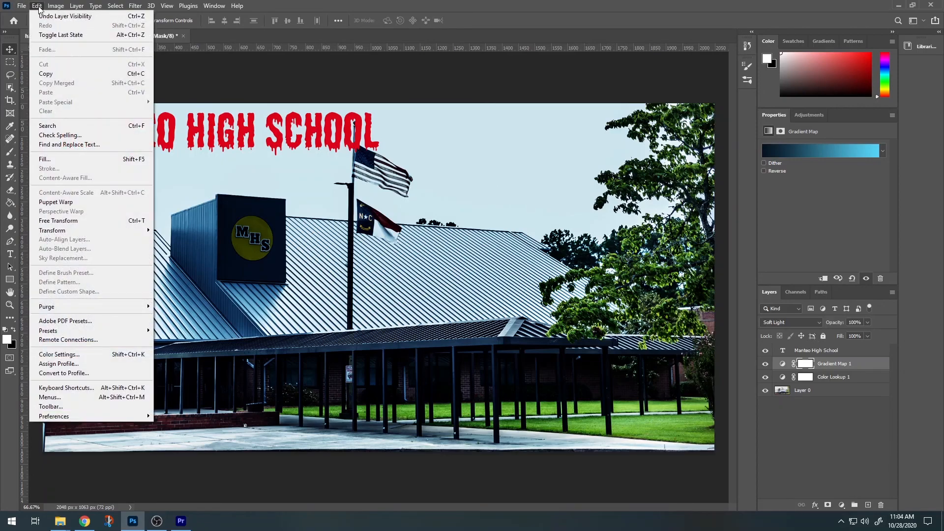
{"action": "left_click", "coordinate": [39, 7]}
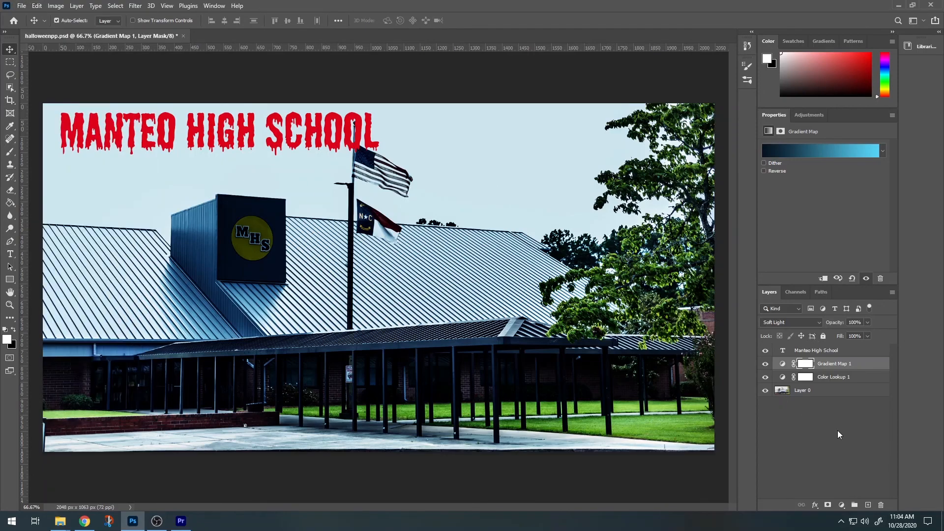
{"action": "left_click", "coordinate": [829, 395]}
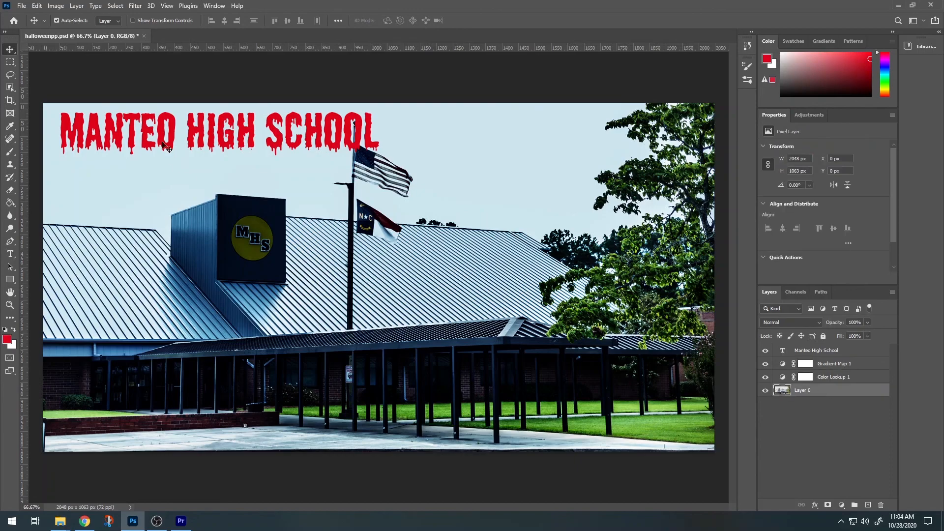
{"action": "left_click", "coordinate": [38, 6]}
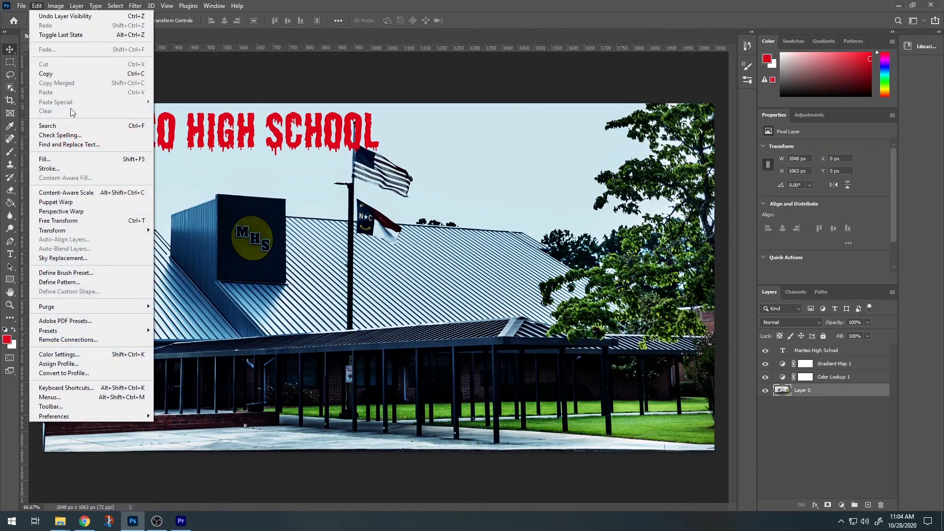
{"action": "left_click", "coordinate": [55, 258]}
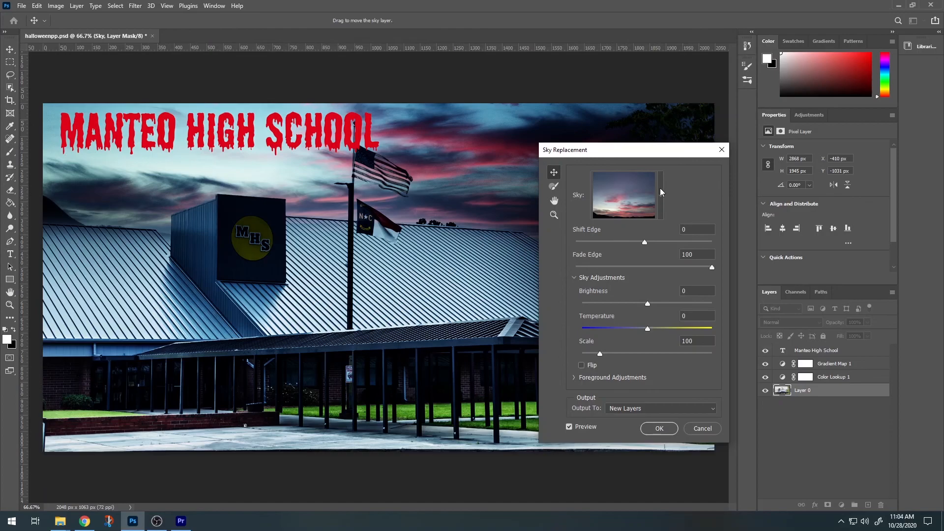
{"action": "left_click", "coordinate": [660, 196]}
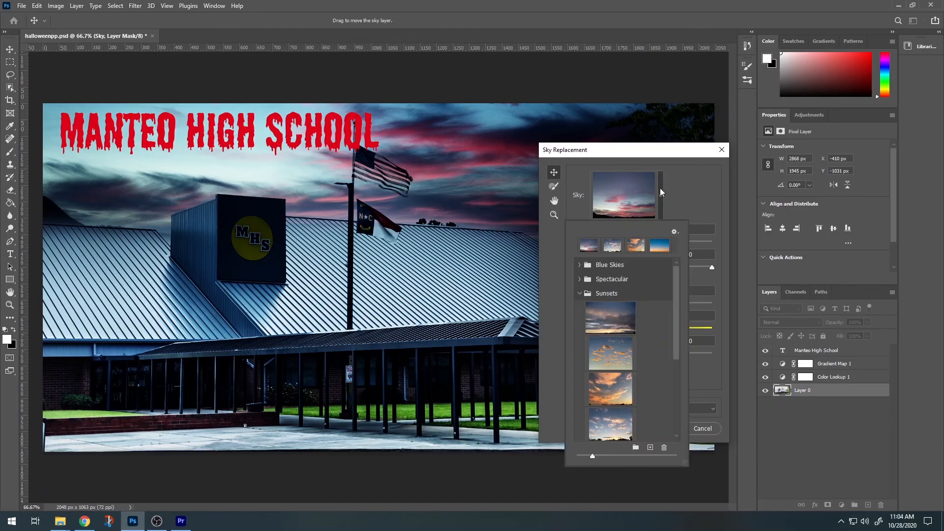
{"action": "left_click", "coordinate": [580, 265]}
{"action": "left_click", "coordinate": [613, 285]}
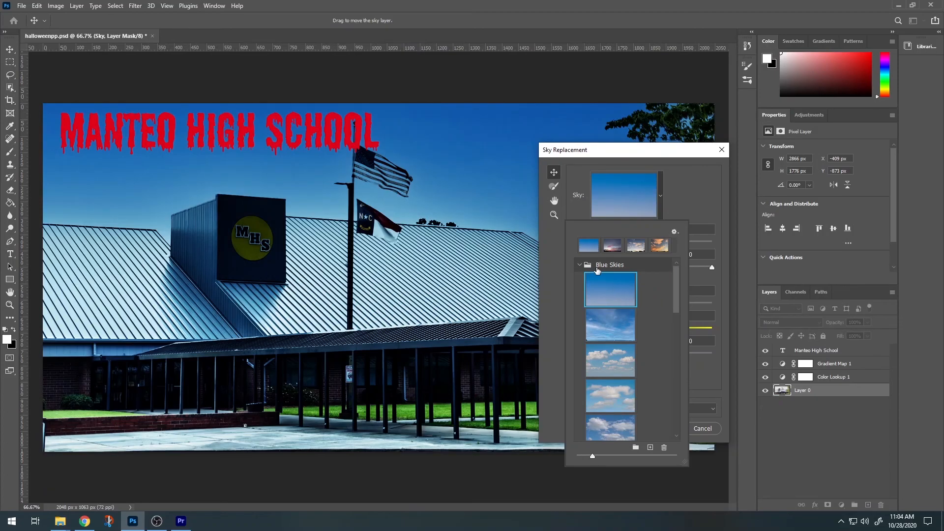
Step: Preview the Sunsets skies and choose the dusky SunsetSky007 image with dark pink clouds as the replacement sky
{"action": "left_click", "coordinate": [581, 265]}
{"action": "scroll", "coordinate": [660, 366], "scroll_direction": "down", "scroll_amount": 3}
{"action": "scroll", "coordinate": [663, 371], "scroll_direction": "down", "scroll_amount": 2}
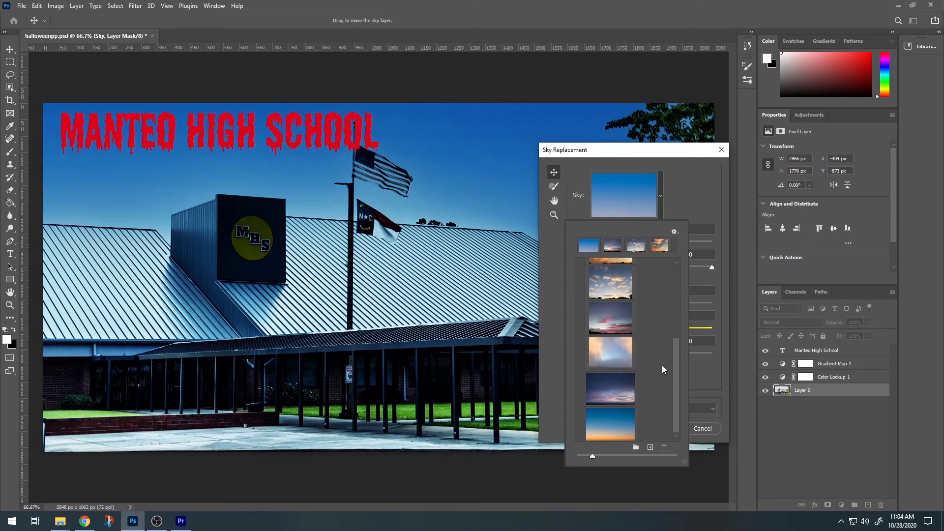
{"action": "scroll", "coordinate": [611, 312], "scroll_direction": "up", "scroll_amount": 1}
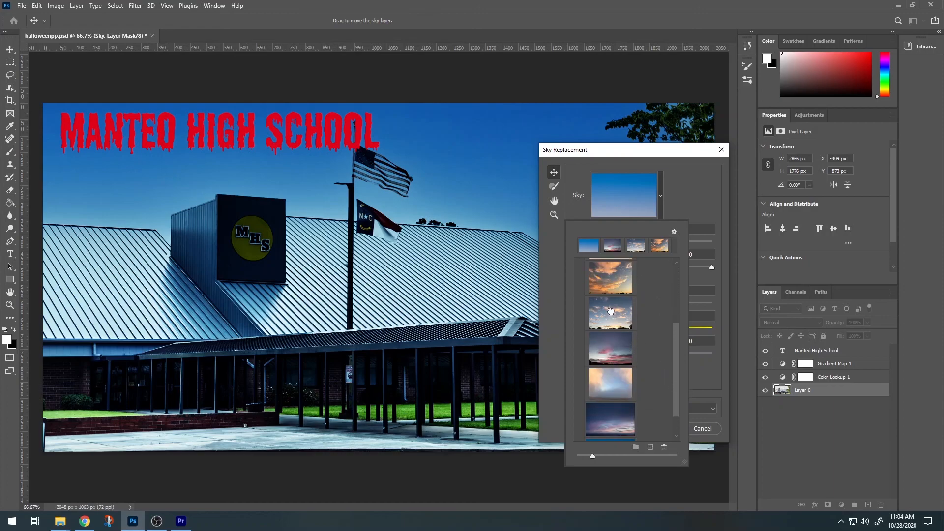
{"action": "left_click", "coordinate": [612, 312]}
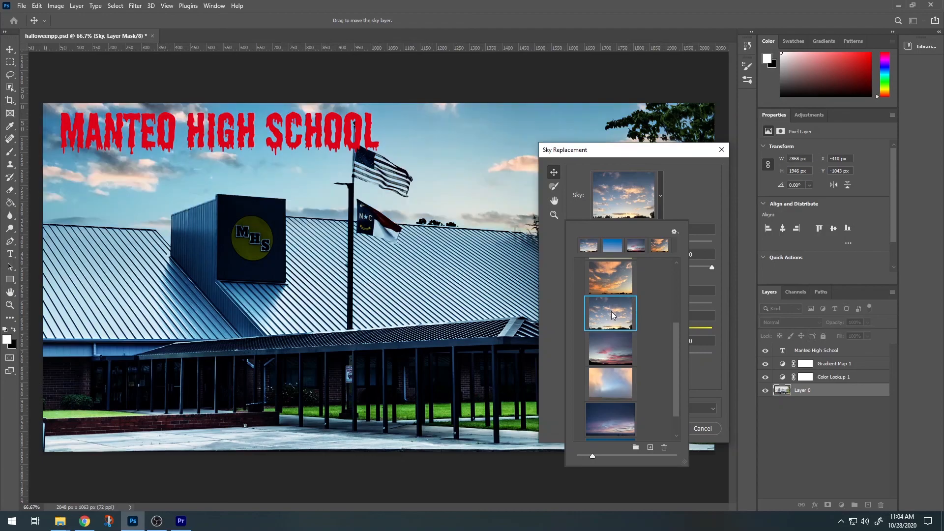
{"action": "left_click", "coordinate": [621, 352]}
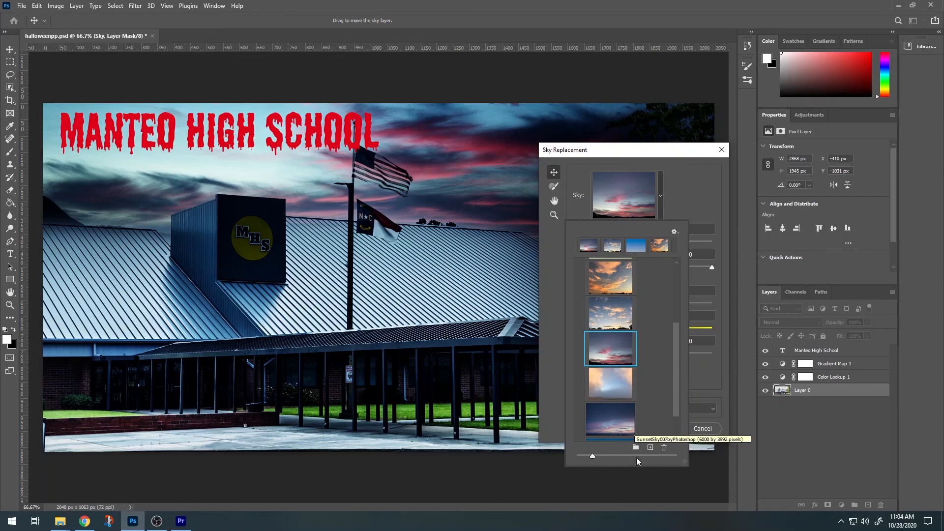
{"action": "mouse_move", "coordinate": [593, 456]}
{"action": "left_mouse_down"}
{"action": "mouse_move", "coordinate": [621, 456]}
{"action": "mouse_move", "coordinate": [602, 458]}
{"action": "left_mouse_up"}
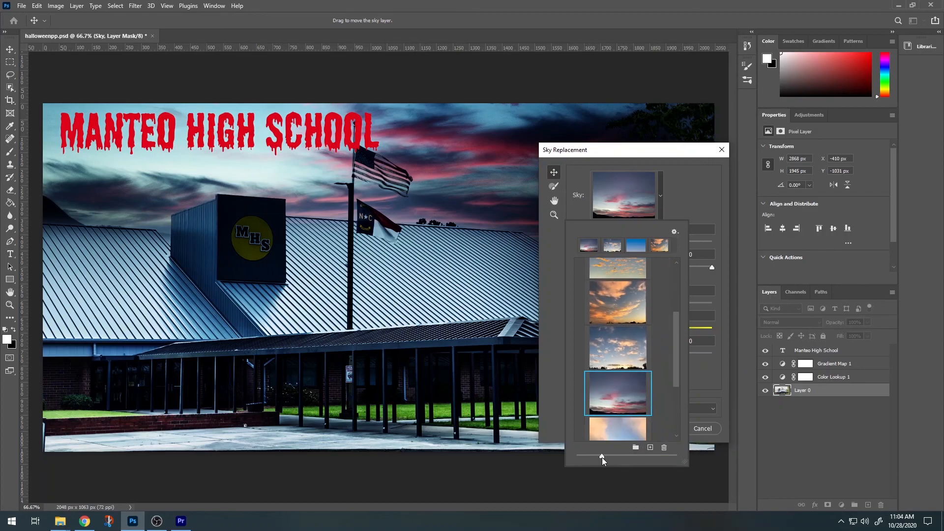
{"action": "left_click", "coordinate": [700, 200]}
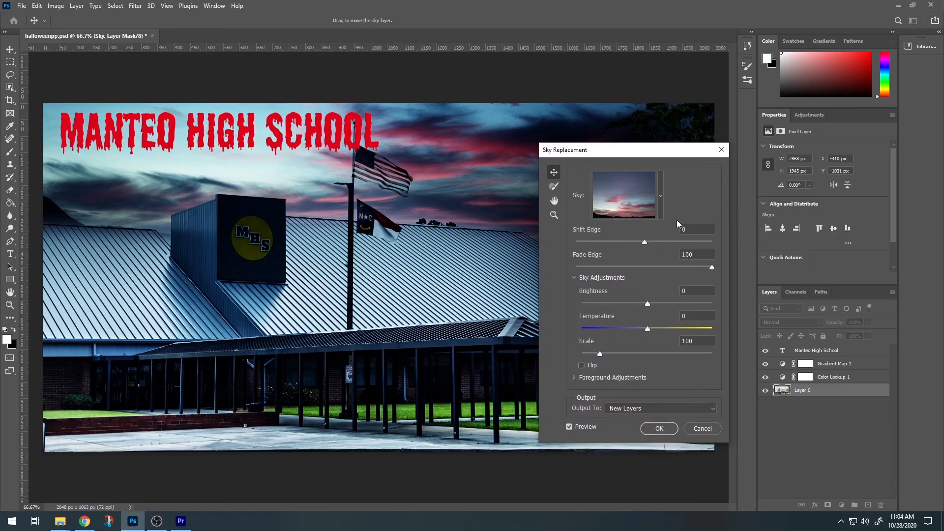
Step: Set the replacement sky's Shift Edge to -45 and its Fade Edge to 71
{"action": "left_click_drag", "start_coordinate": [665, 244], "coordinate": [670, 245]}
{"action": "left_click_drag", "start_coordinate": [645, 242], "coordinate": [654, 241]}
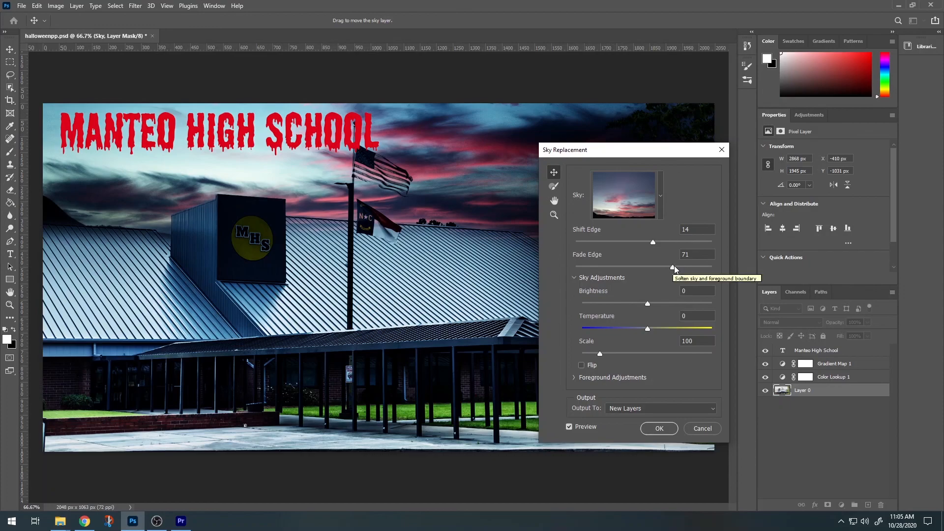
{"action": "left_click_drag", "start_coordinate": [603, 243], "coordinate": [598, 243]}
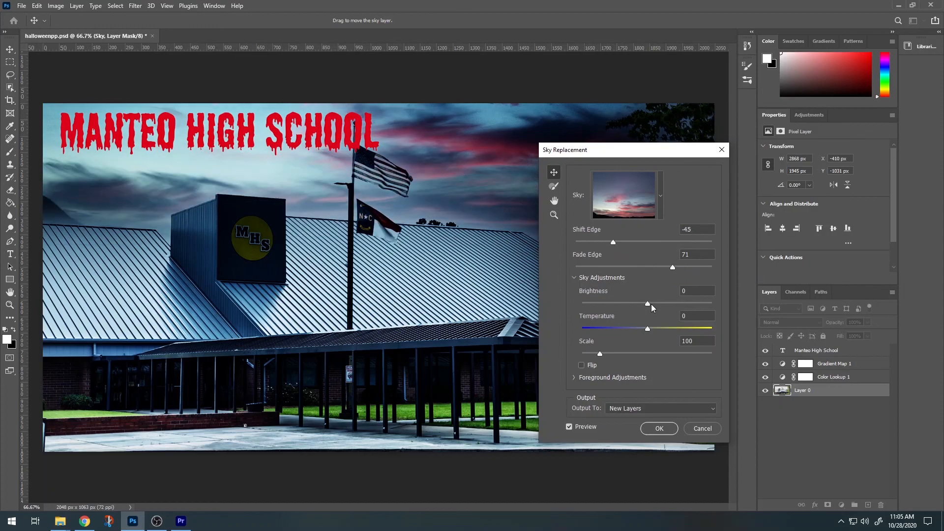
Step: Set the sky's brightness to -37, temperature to -18 and scale to 104, and apply the replacement as new layers
{"action": "left_click_drag", "start_coordinate": [656, 303], "coordinate": [623, 304]}
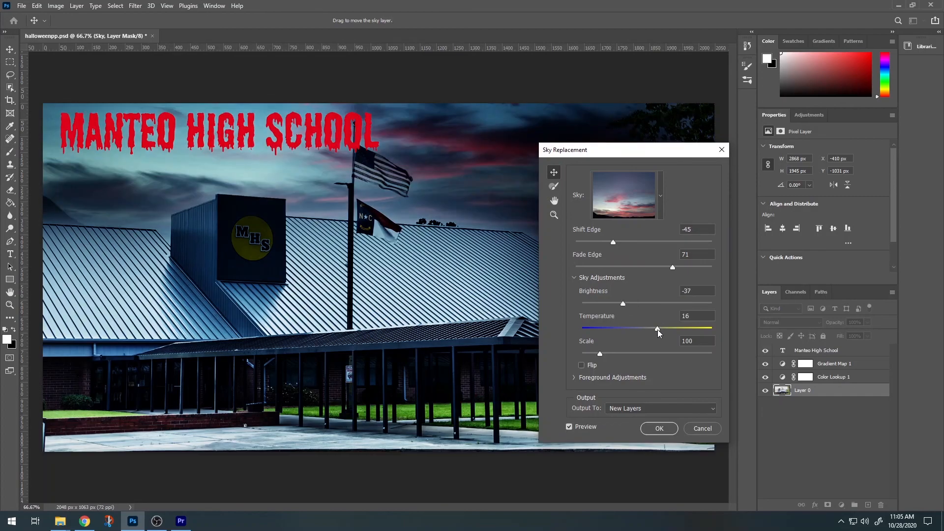
{"action": "left_click_drag", "start_coordinate": [657, 330], "coordinate": [602, 353]}
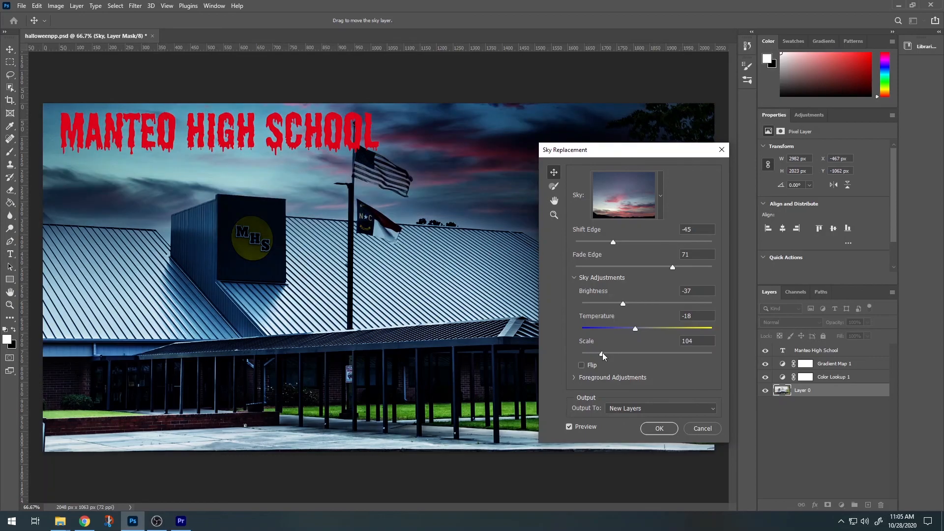
{"action": "mouse_move", "coordinate": [680, 150]}
{"action": "left_mouse_down"}
{"action": "mouse_move", "coordinate": [536, 265]}
{"action": "mouse_move", "coordinate": [478, 280]}
{"action": "mouse_move", "coordinate": [667, 159]}
{"action": "left_mouse_up"}
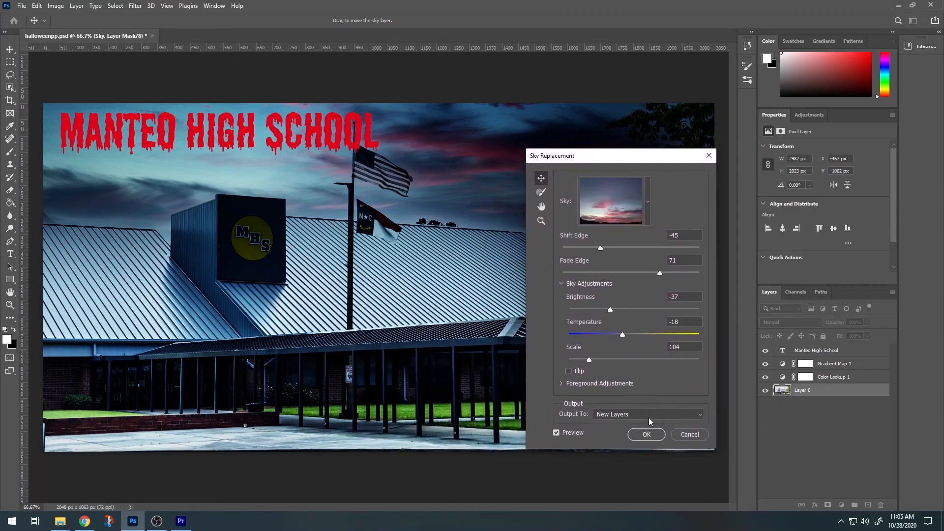
{"action": "left_click", "coordinate": [650, 435]}
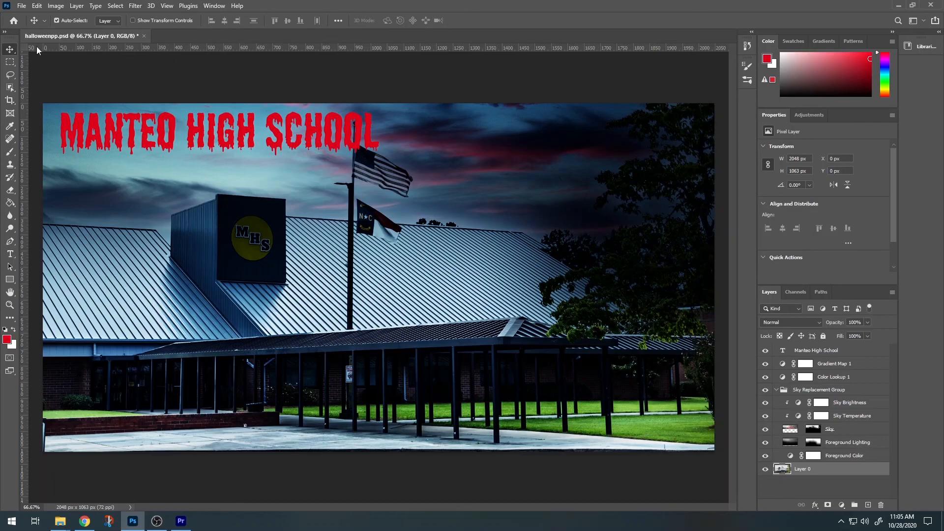
Step: Start a quick PNG export to Downloads, try the file name spookyMHS, and decline to replace the existing file
{"action": "left_click", "coordinate": [22, 6]}
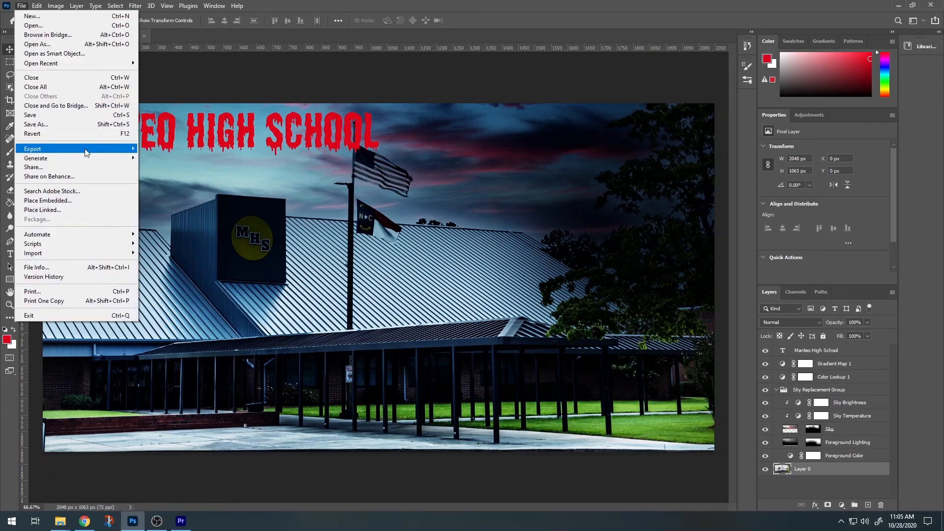
{"action": "mouse_move", "coordinate": [87, 149]}
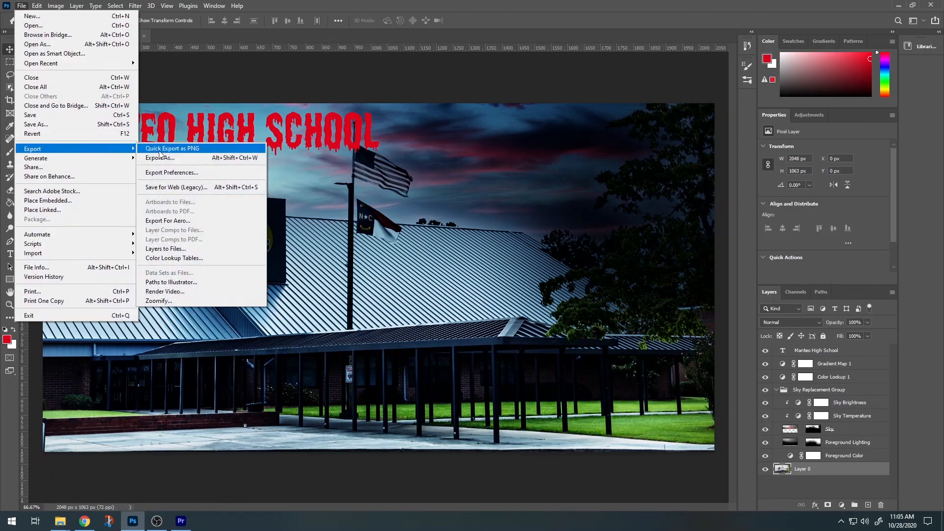
{"action": "left_click", "coordinate": [205, 149]}
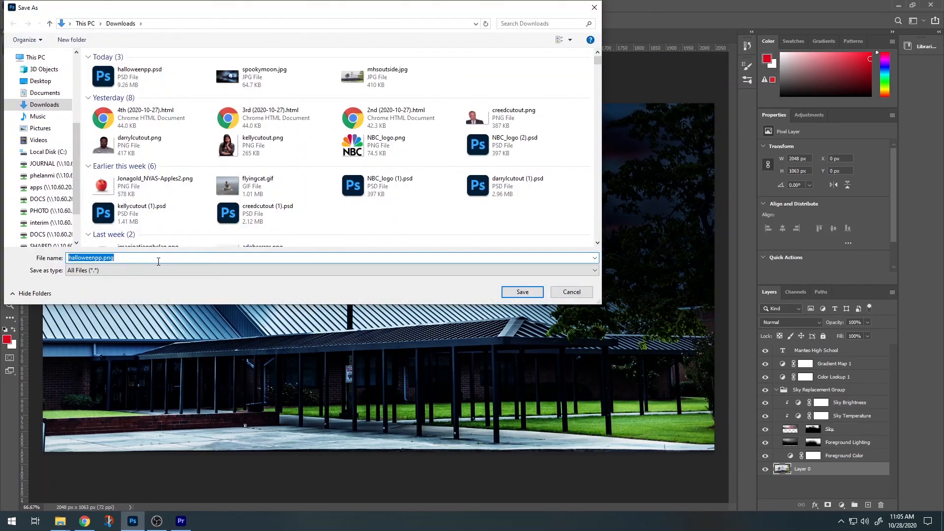
{"action": "type", "text": "sp"}
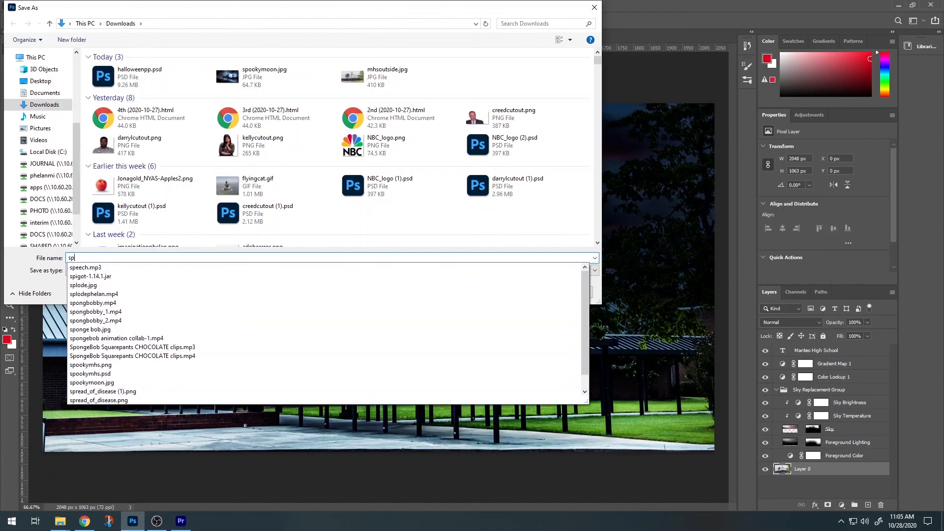
{"action": "type", "text": "ookyM"}
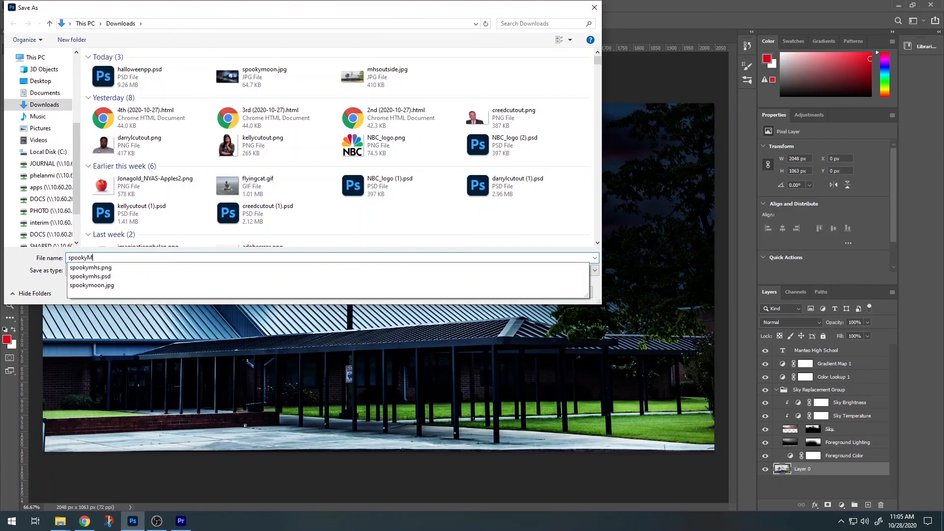
{"action": "type", "text": "HS"}
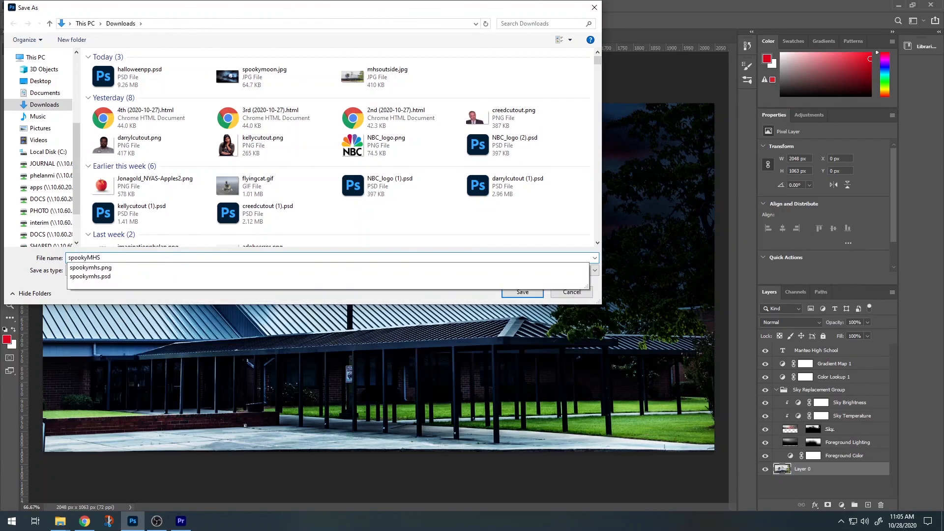
{"action": "left_click", "coordinate": [483, 302]}
{"action": "left_click", "coordinate": [512, 293]}
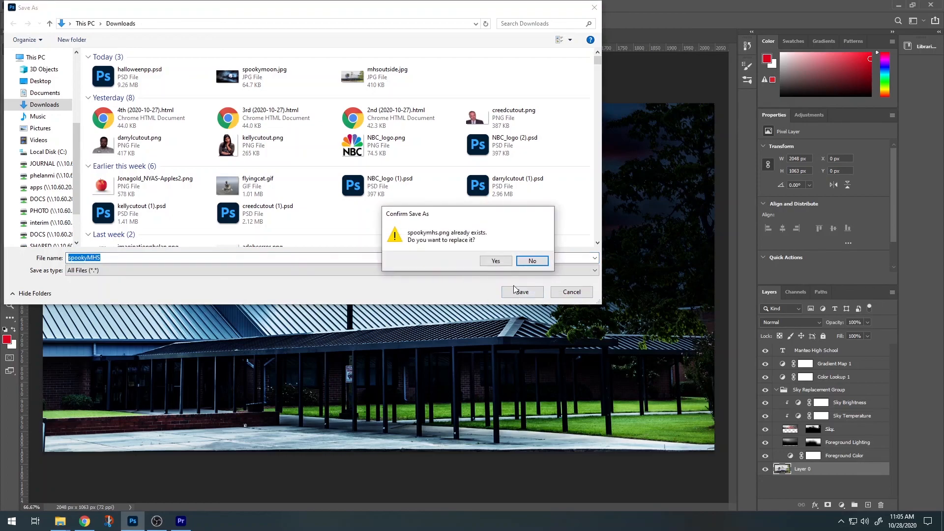
{"action": "left_click", "coordinate": [534, 262]}
Step: Change the export's file name to spookyMHS2 and save the PNG in Downloads
{"action": "left_click", "coordinate": [112, 257]}
{"action": "type", "text": "2"}
{"action": "left_click", "coordinate": [521, 294]}
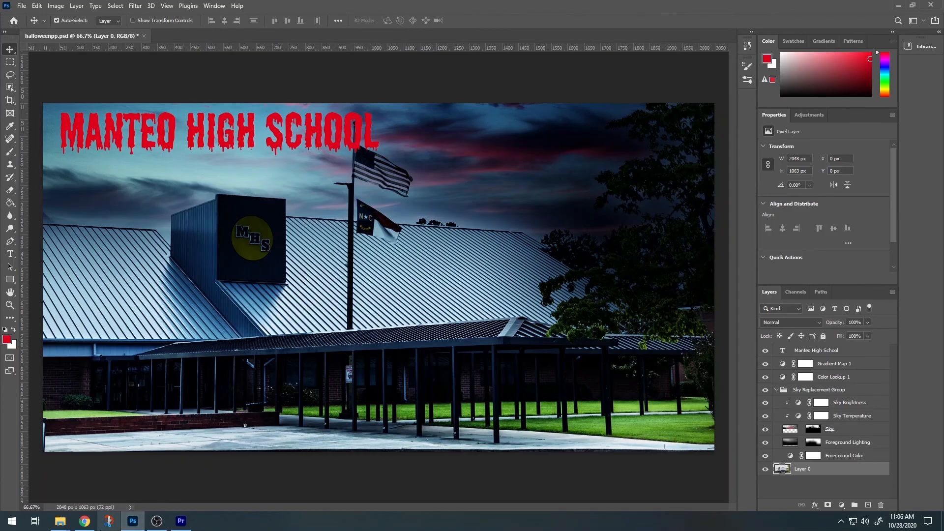
Step: Switch to Gmail in Chrome and compose a new message to the colleague with the subject "check out my spooky MHS"
{"action": "left_click", "coordinate": [84, 521]}
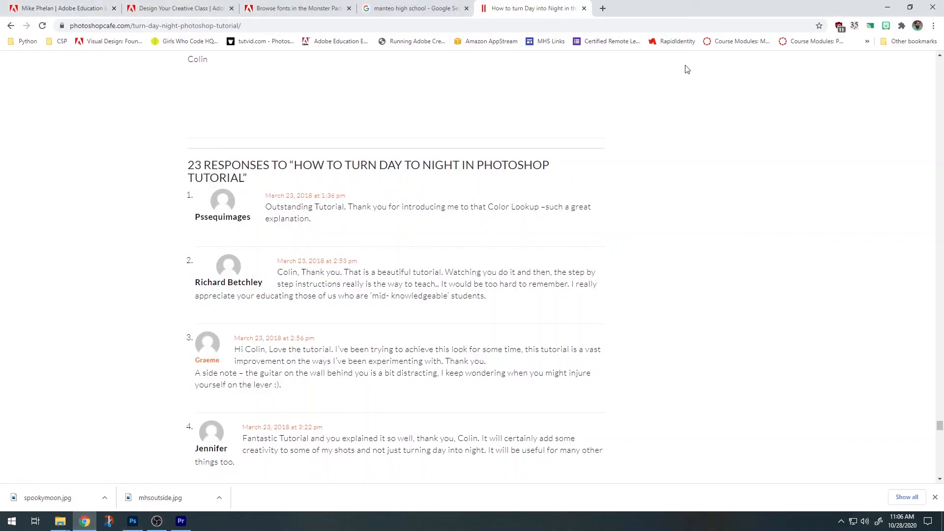
{"action": "left_click", "coordinate": [601, 9]}
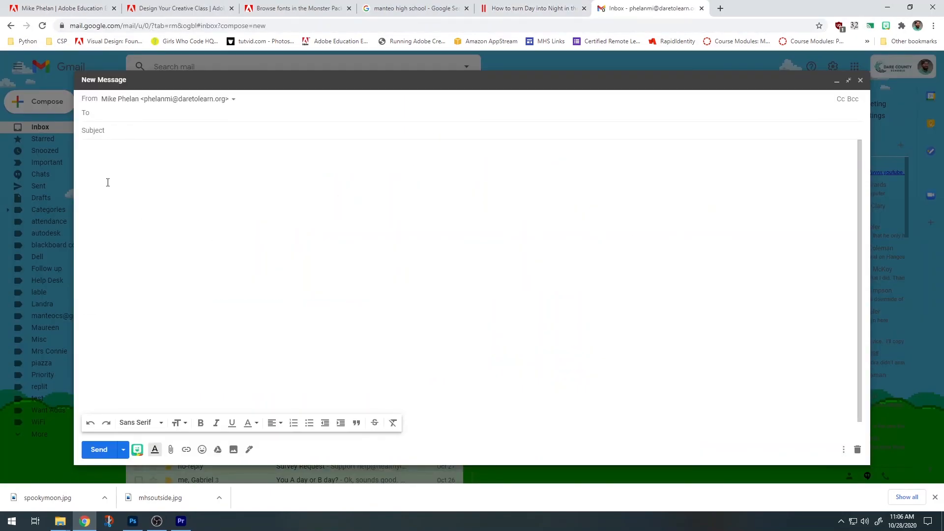
{"action": "type", "text": "dinoto"}
{"action": "key", "text": "Return"}
{"action": "key", "text": "Tab"}
{"action": "type", "text": "check "}
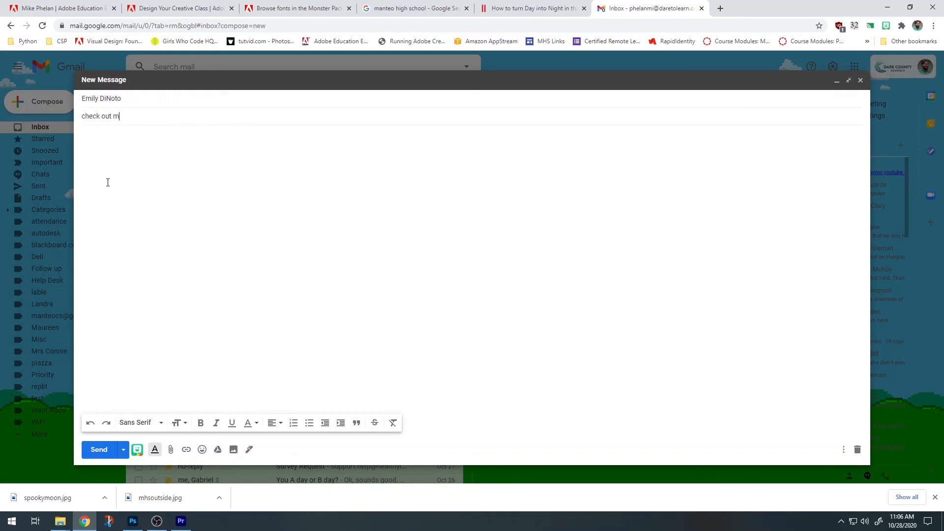
{"action": "type", "text": "out my spooky MHS"}
Step: Attach spookyMHS2.png from Downloads to the message and write "I'm really proud of it!" in the body
{"action": "left_click", "coordinate": [171, 450]}
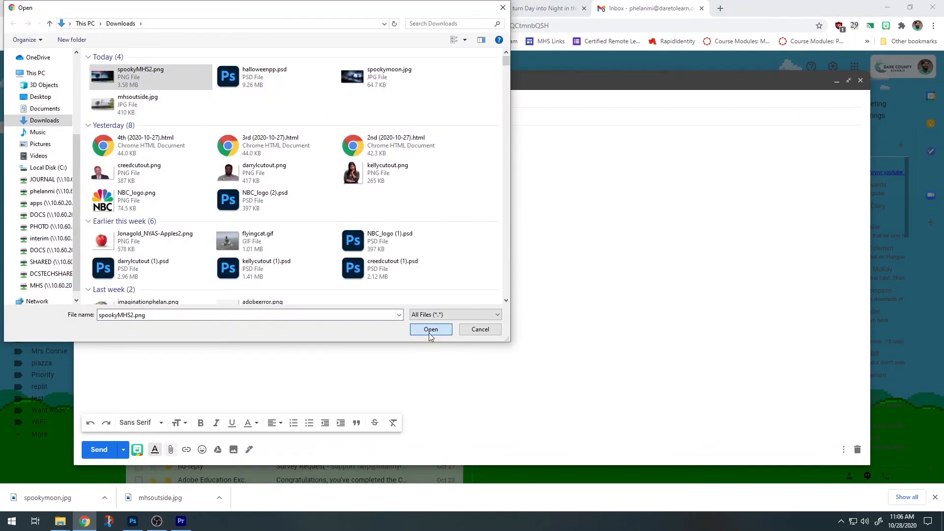
{"action": "left_click", "coordinate": [432, 328]}
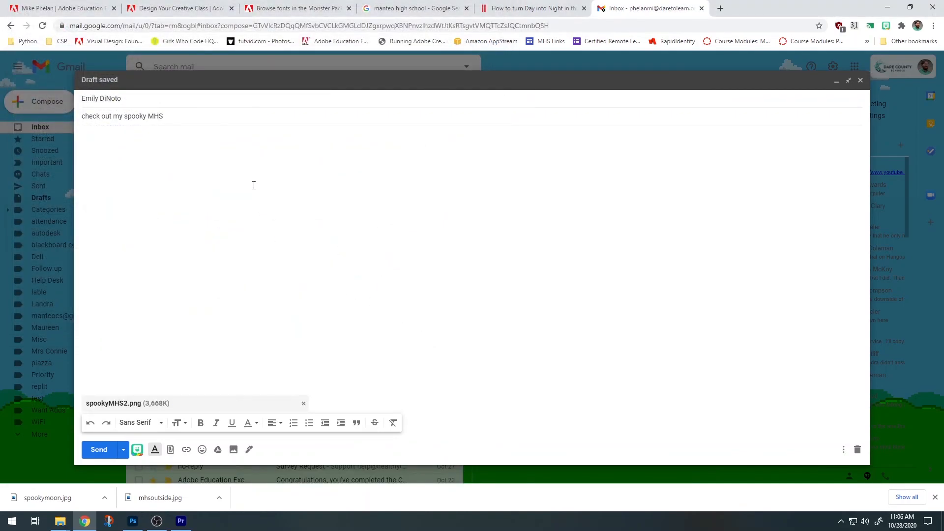
{"action": "type", "text": "really proud of it!"}
Step: Upload spookyMHS2.png from Downloads as an inline photo in the message body and display it at original size
{"action": "left_click", "coordinate": [234, 451]}
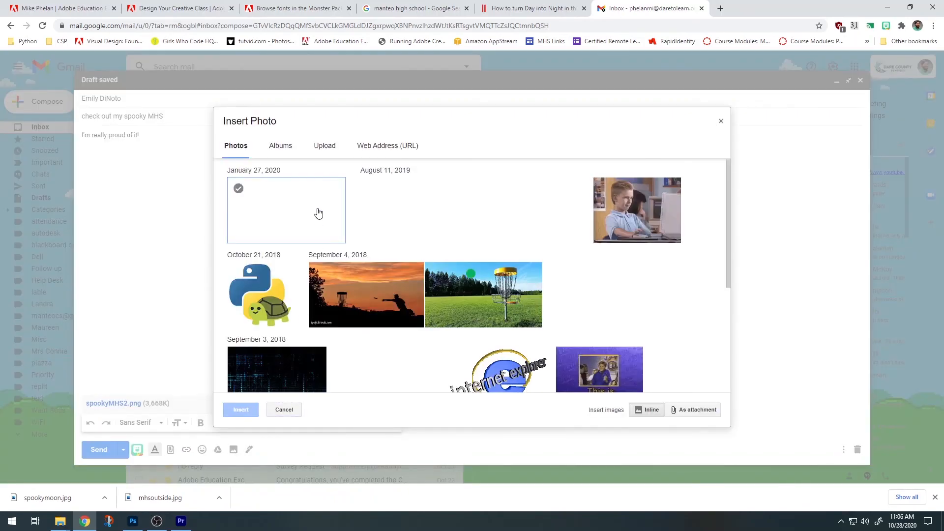
{"action": "left_click", "coordinate": [324, 148]}
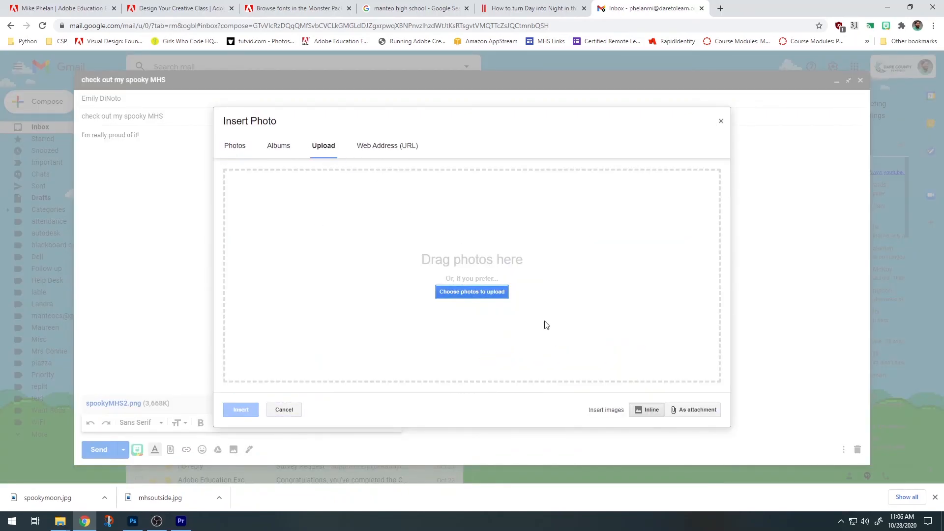
{"action": "left_click", "coordinate": [478, 292]}
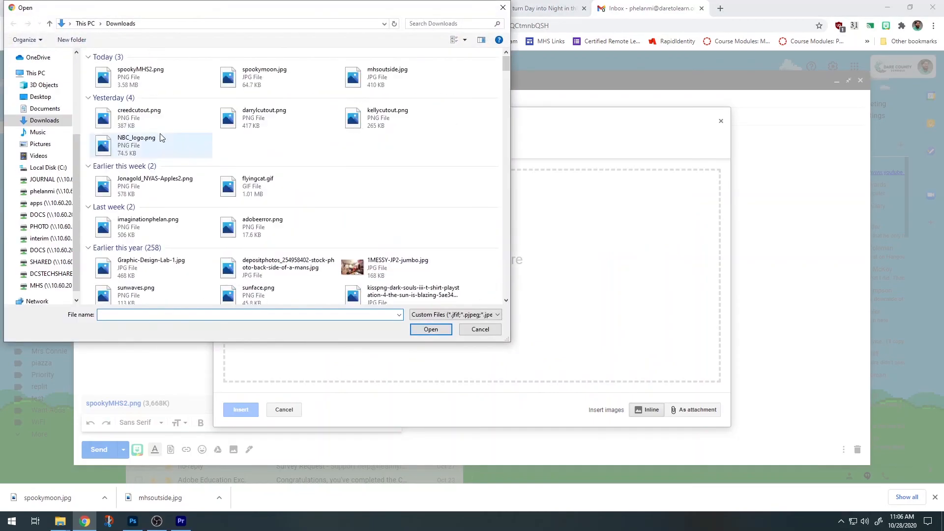
{"action": "left_click", "coordinate": [143, 82]}
{"action": "double_click", "coordinate": [143, 82]}
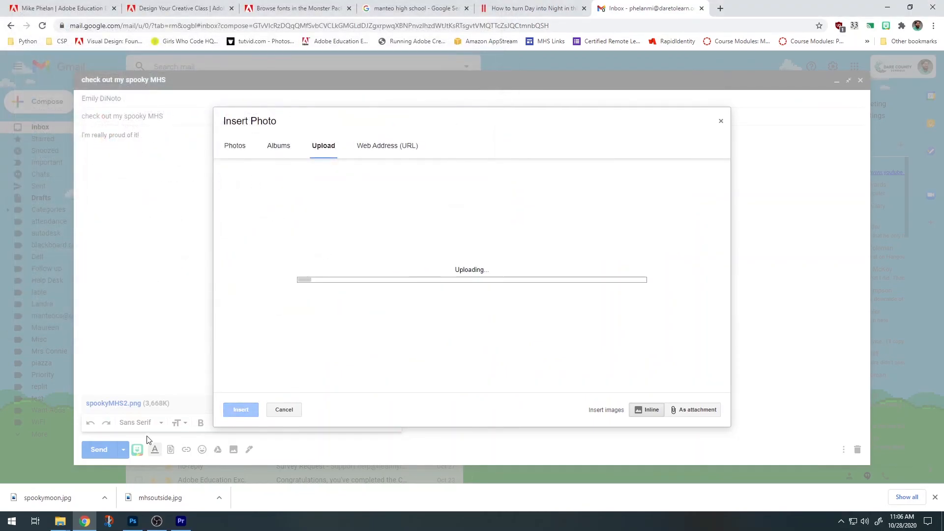
{"action": "left_click", "coordinate": [279, 232]}
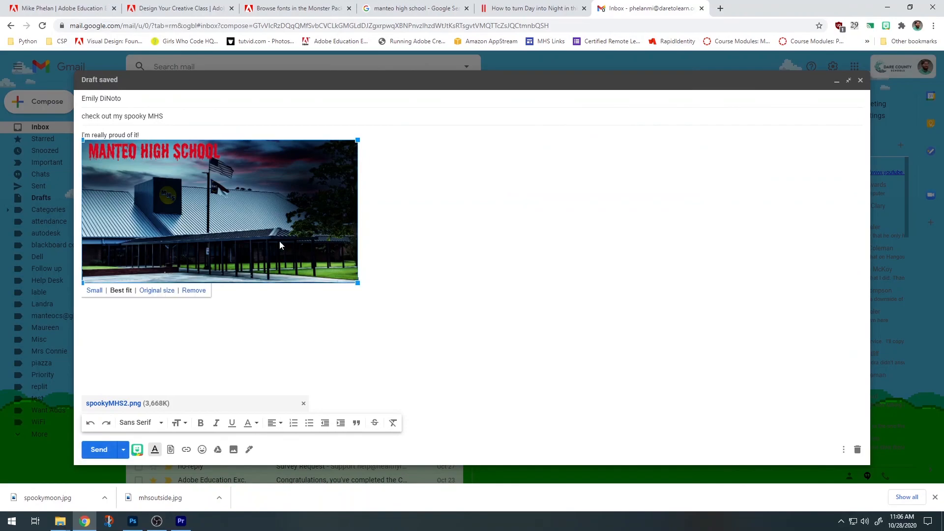
{"action": "left_click", "coordinate": [151, 293]}
{"action": "scroll", "coordinate": [151, 292], "scroll_direction": "down", "scroll_amount": 10}
{"action": "left_click", "coordinate": [293, 238]}
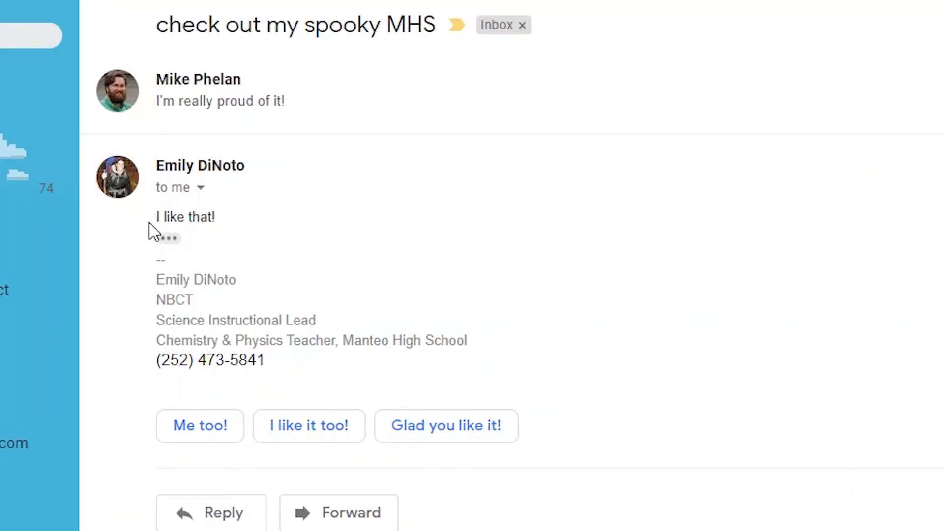
{"action": "left_click_drag", "start_coordinate": [150, 222], "coordinate": [326, 243]}
{"action": "left_click", "coordinate": [329, 241]}
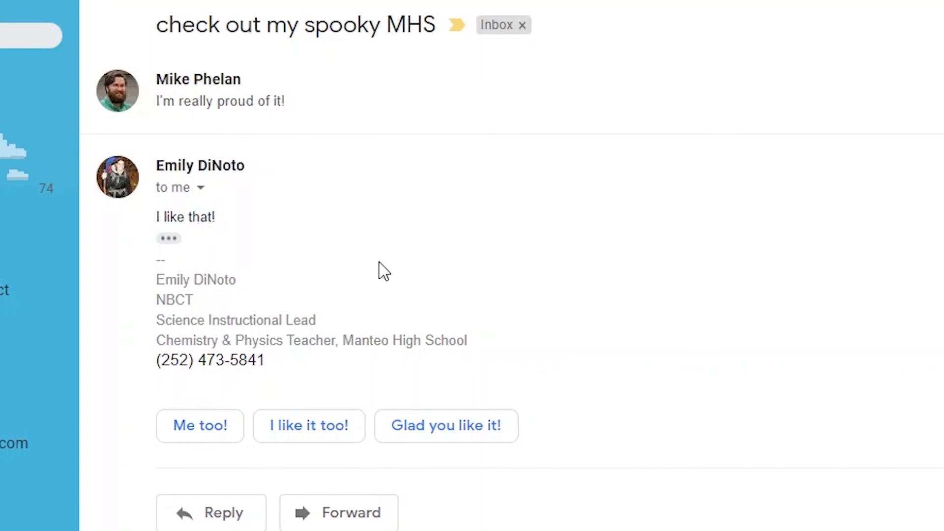